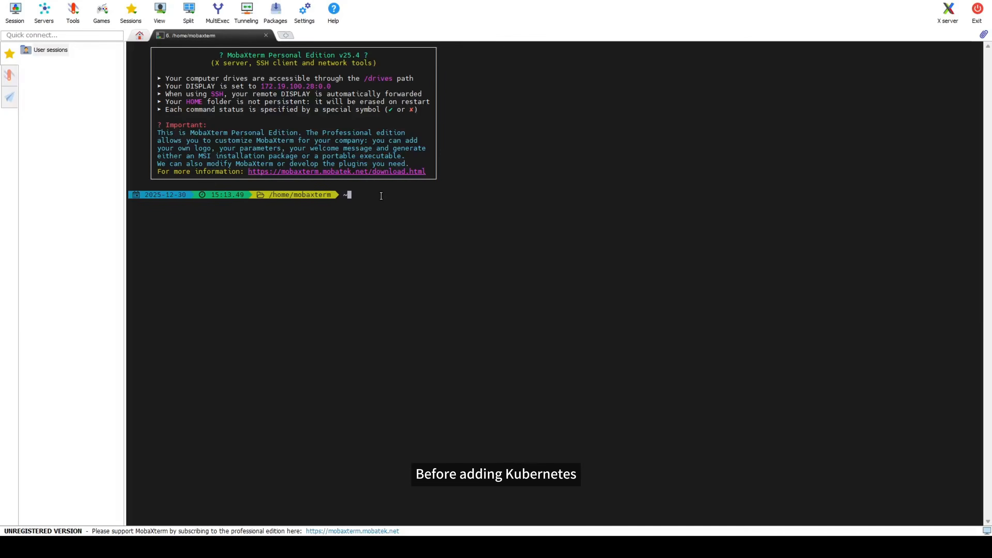
pyautogui.press('BackSpace')
pyautogui.write('ssh ')
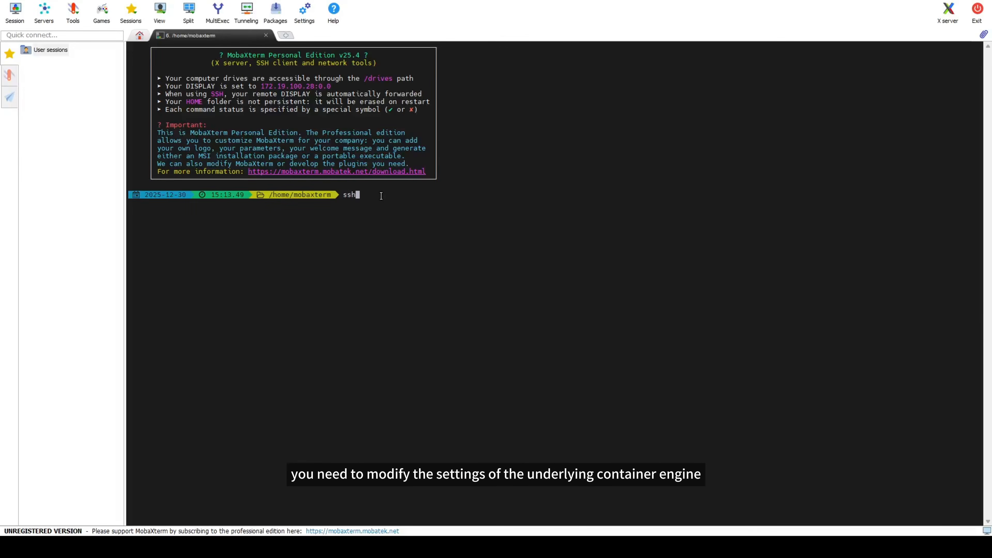
pyautogui.write('root@172.18.26.11')
pyautogui.press('Return')
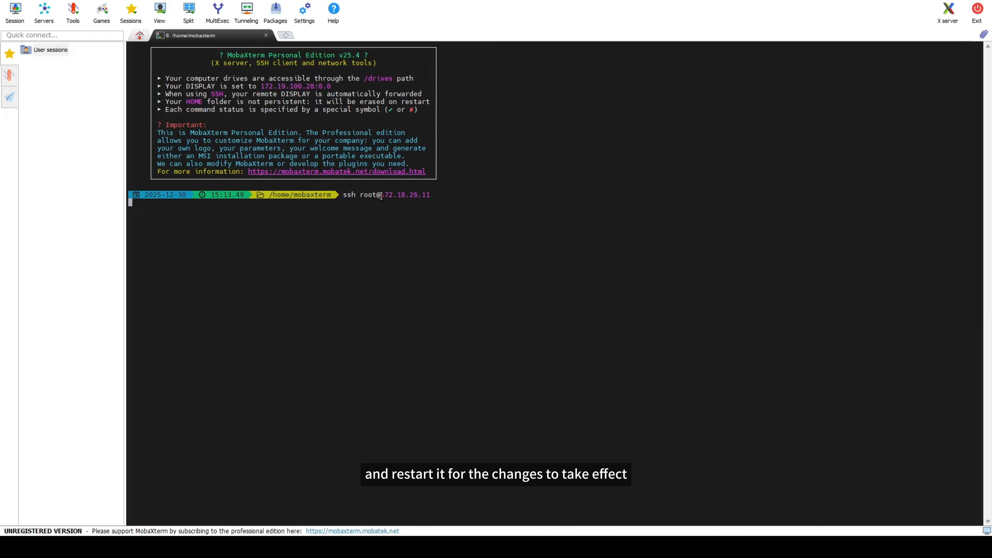
# Step: Open the containerd configuration file /etc/containerd/config.toml in vi
pyautogui.write('vi /e')
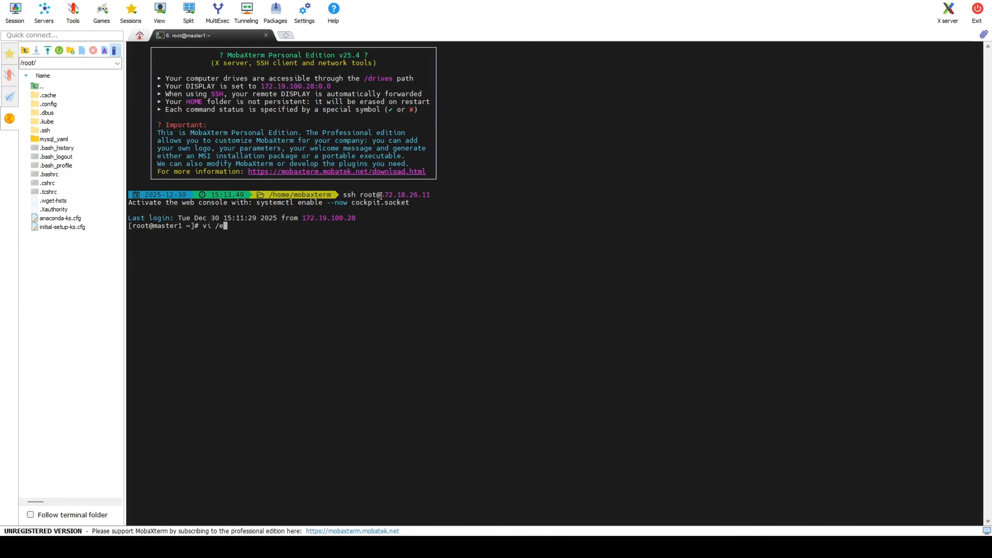
pyautogui.write('tc/containerd/config.toml')
pyautogui.press('Return')
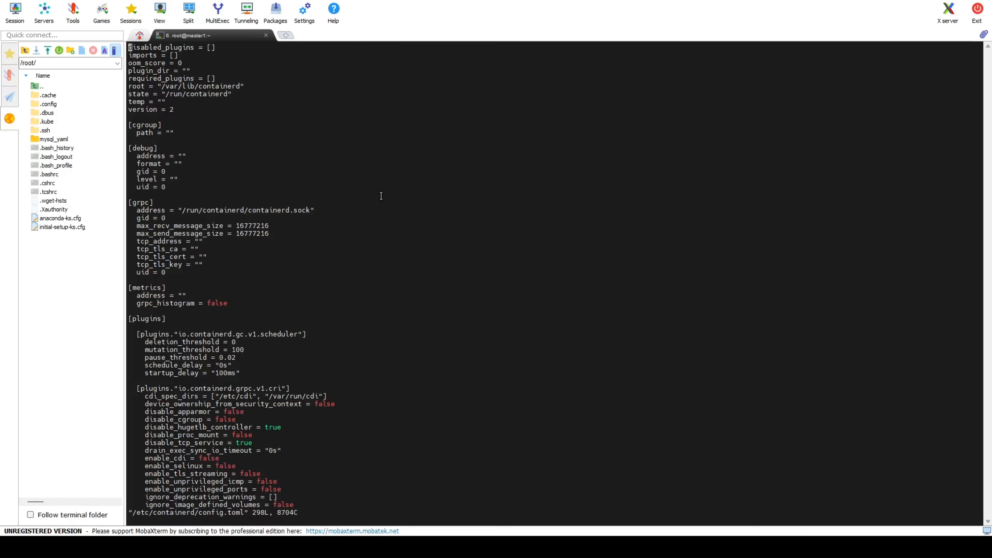
# Step: Search the file for "endpoint", examine the registry mirror entry for 172.18.40.2:5000, and quit vi
pyautogui.write(':/endpoint')
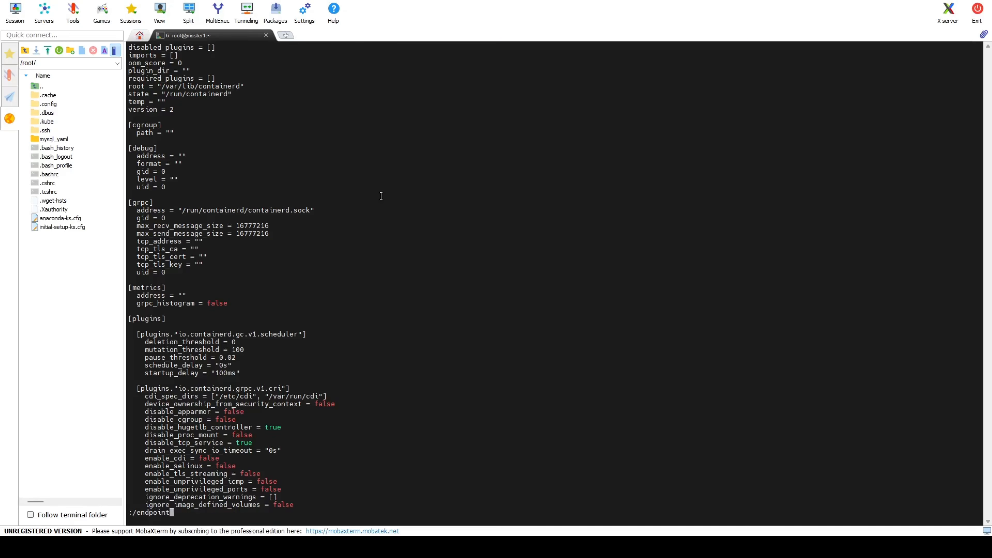
pyautogui.press('Return')
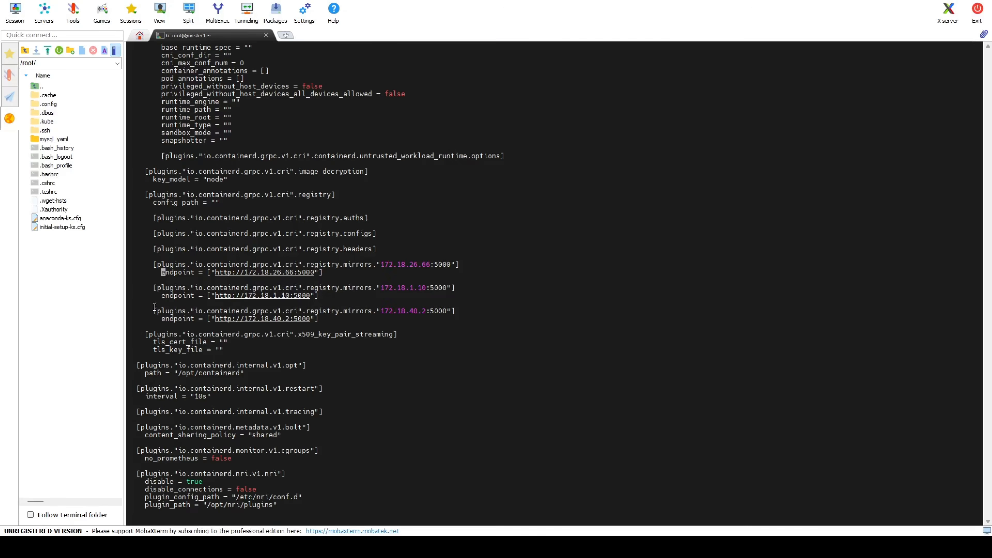
pyautogui.moveTo(154, 307); pyautogui.dragTo(327, 320)
pyautogui.click(327, 320)
pyautogui.write(':q')
pyautogui.press('Return')
# Step: Restart the containerd service with systemctl
pyautogui.write('system')
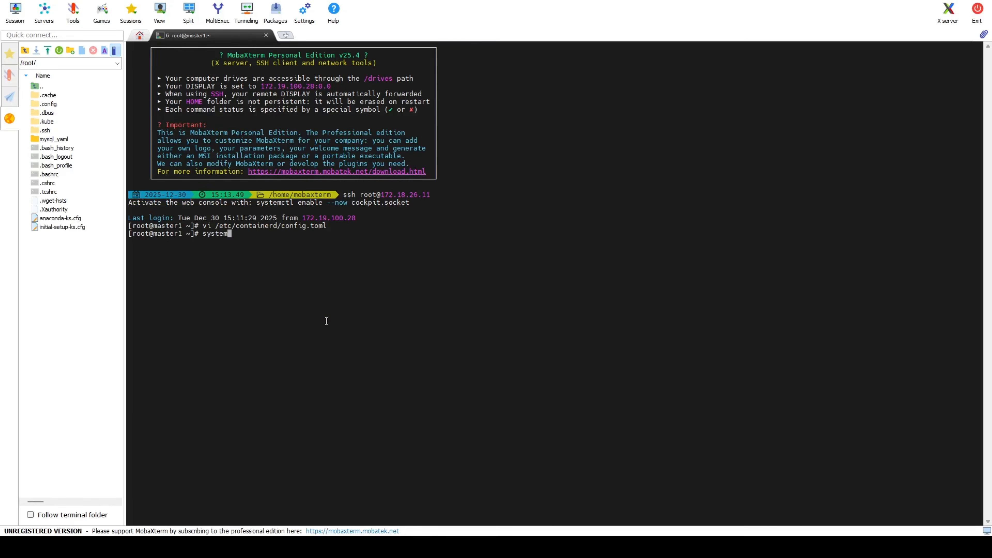
pyautogui.write('ctl restart containerd')
pyautogui.press('Return')
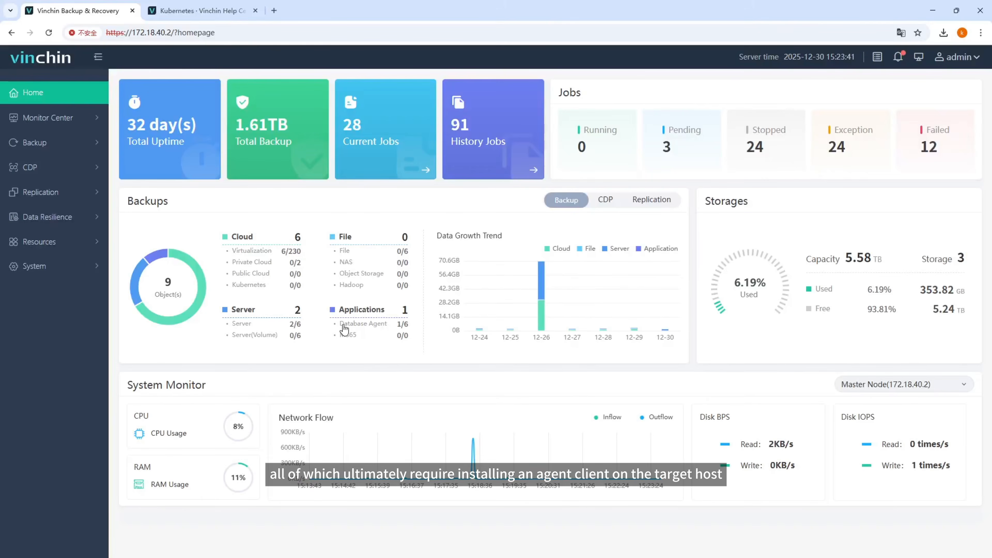
# Step: In the Vinchin Backup & Recovery web console, open the Kubernetes cluster infrastructure management and start adding a new cluster
pyautogui.click(76, 250)
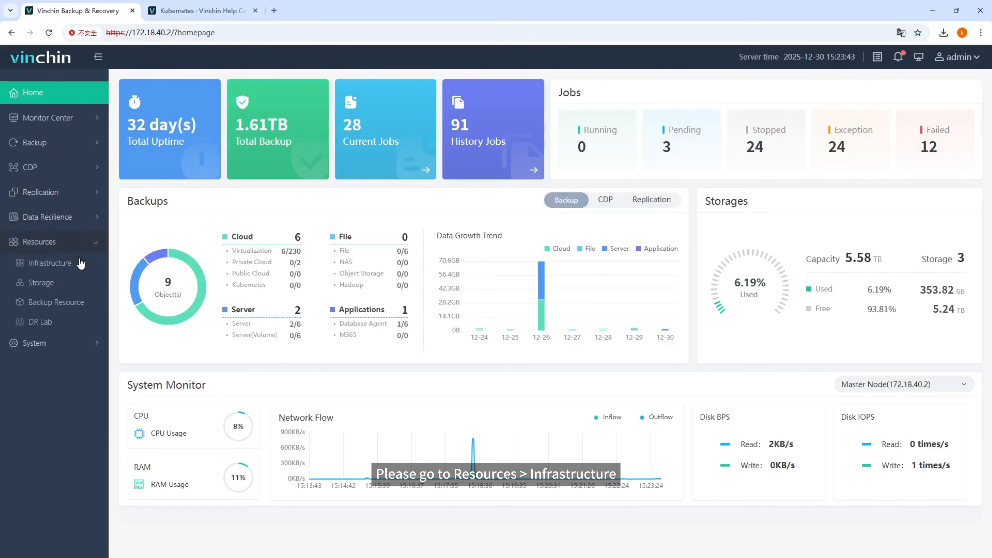
pyautogui.click(89, 273)
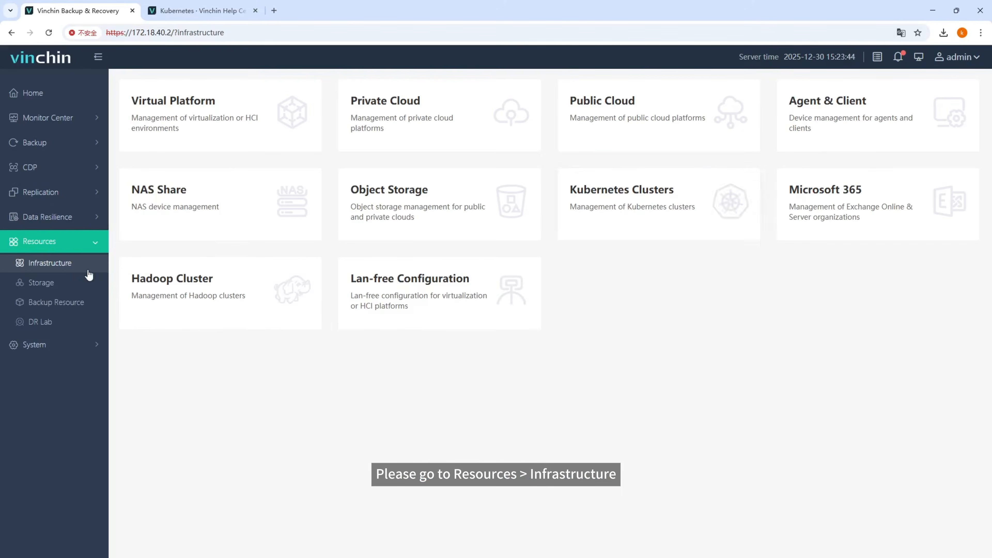
pyautogui.click(630, 209)
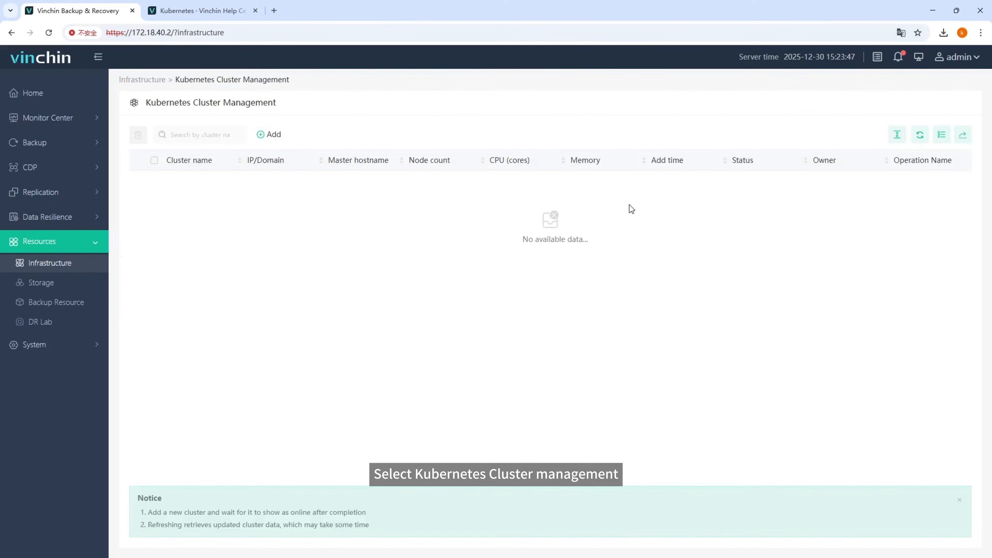
pyautogui.click(281, 137)
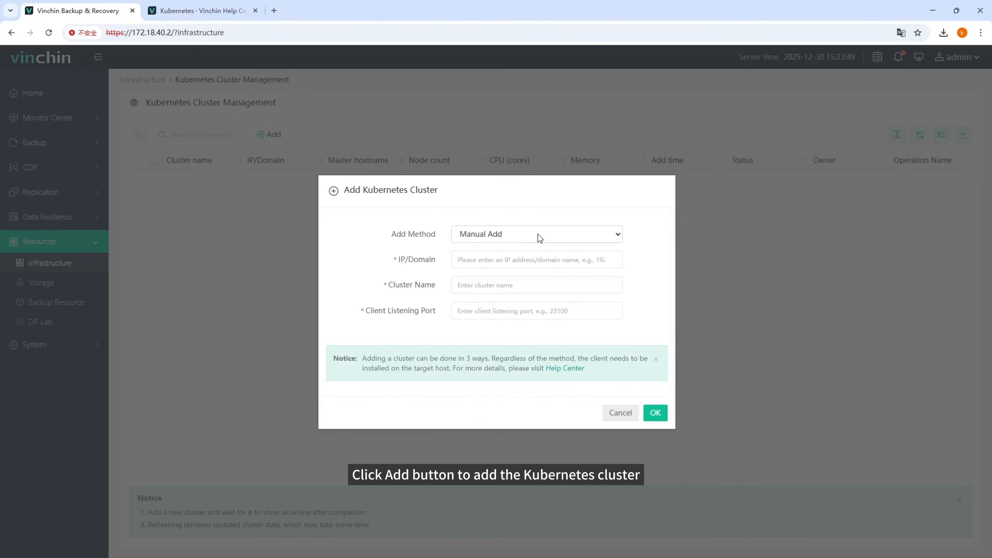
# Step: Preview the SSH and connection configuration file add methods, and read through the Help Center instructions for adding a cluster
pyautogui.click(538, 261)
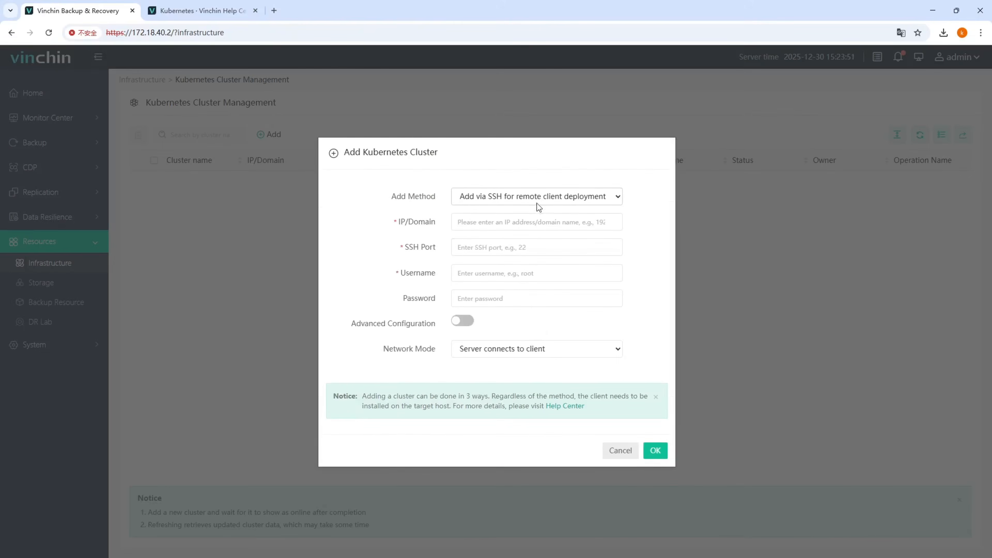
pyautogui.click(534, 239)
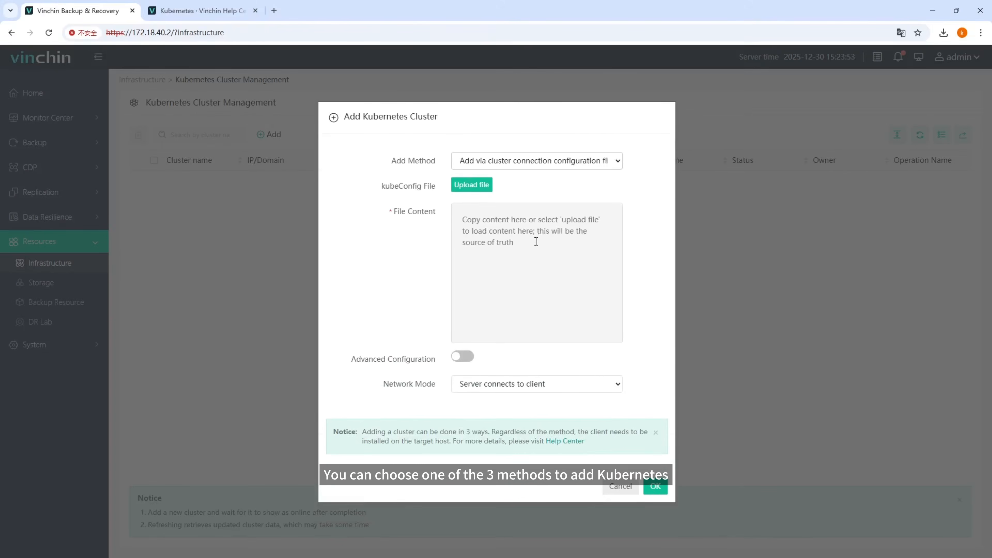
pyautogui.click(569, 442)
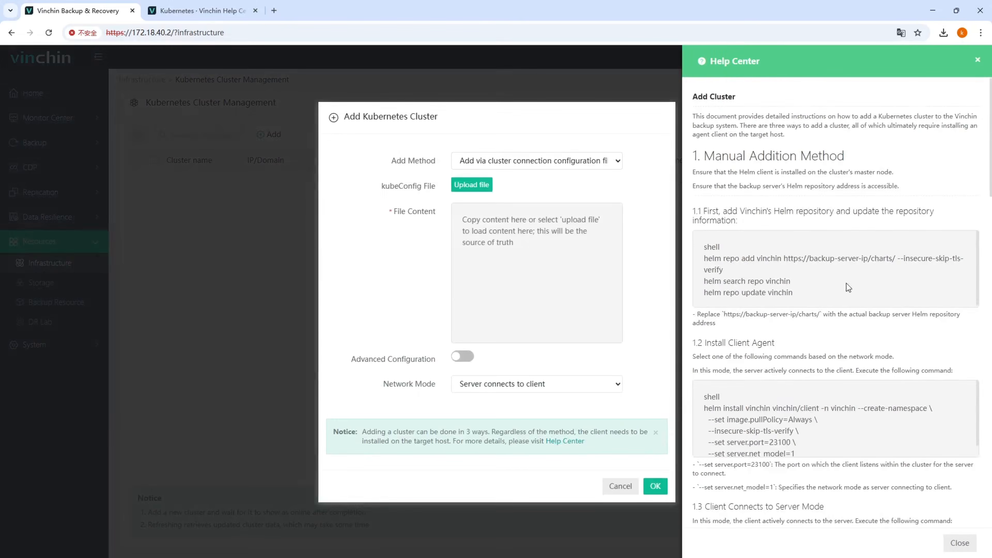
pyautogui.scroll(-5, 828, 192)
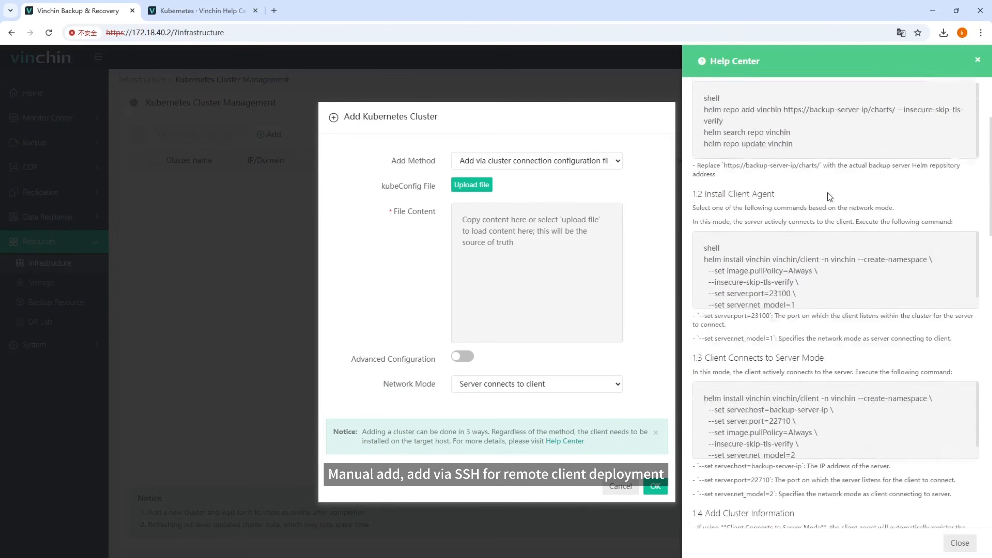
pyautogui.scroll(-12, 827, 198)
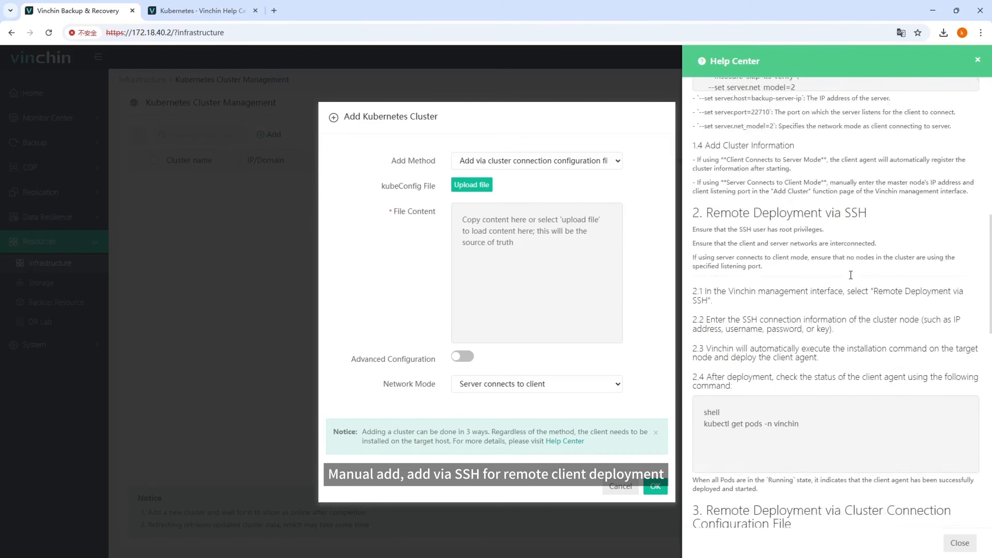
pyautogui.scroll(-10, 850, 274)
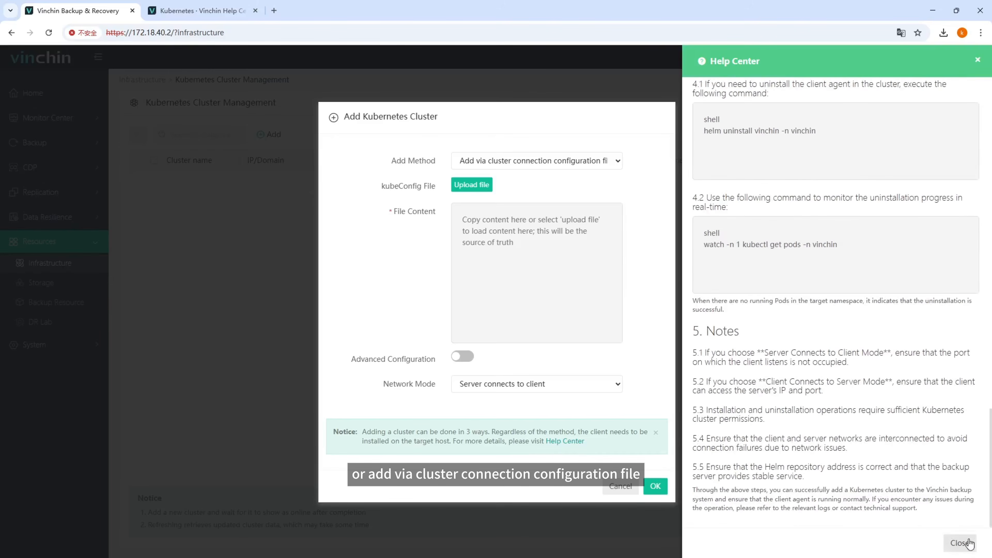
pyautogui.click(959, 543)
# Step: Set the add method to "Add via SSH for remote client deployment" with IP/Domain 172.18.26.11 and SSH port 22
pyautogui.click(617, 160)
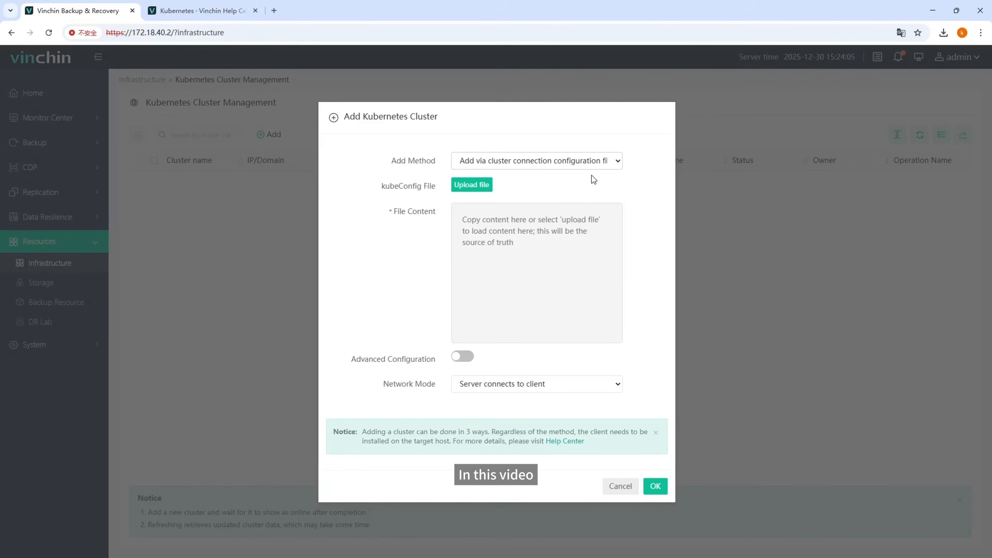
pyautogui.click(594, 189)
pyautogui.click(551, 223)
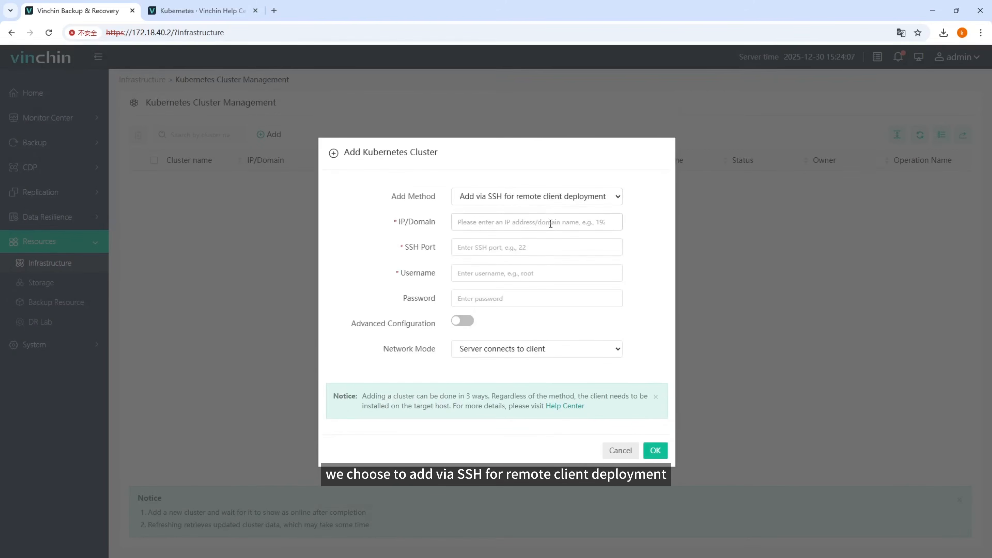
pyautogui.write('172.')
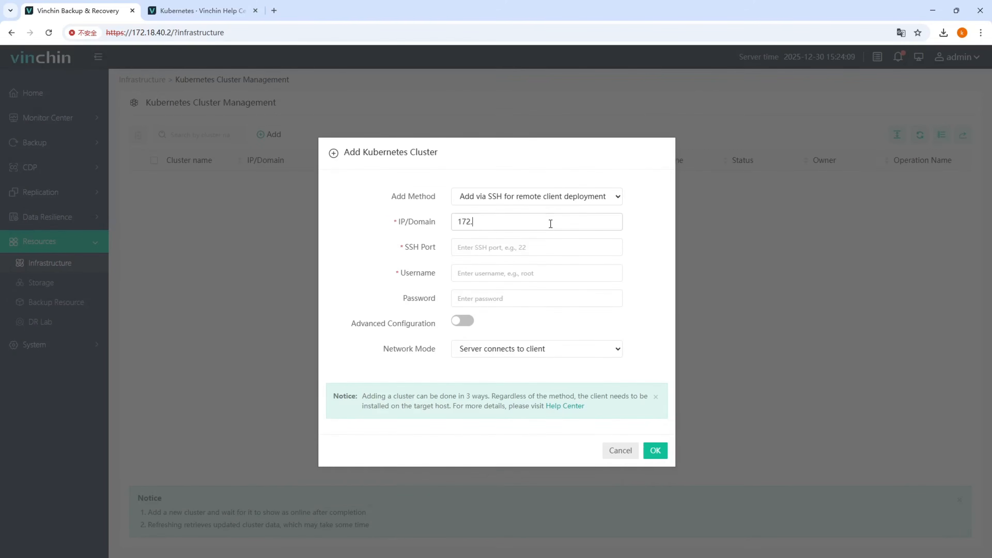
pyautogui.write('18.26.11')
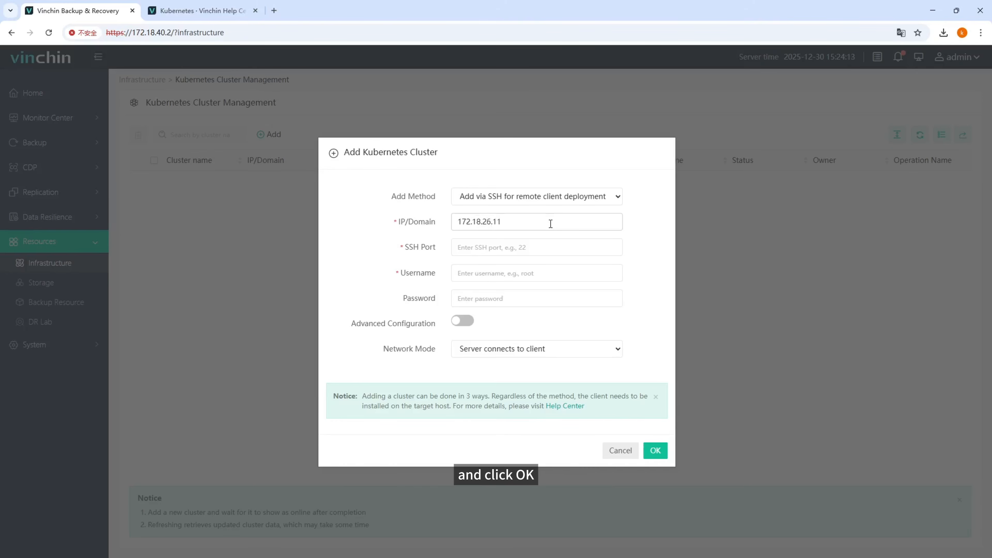
pyautogui.click(536, 249)
pyautogui.write('22')
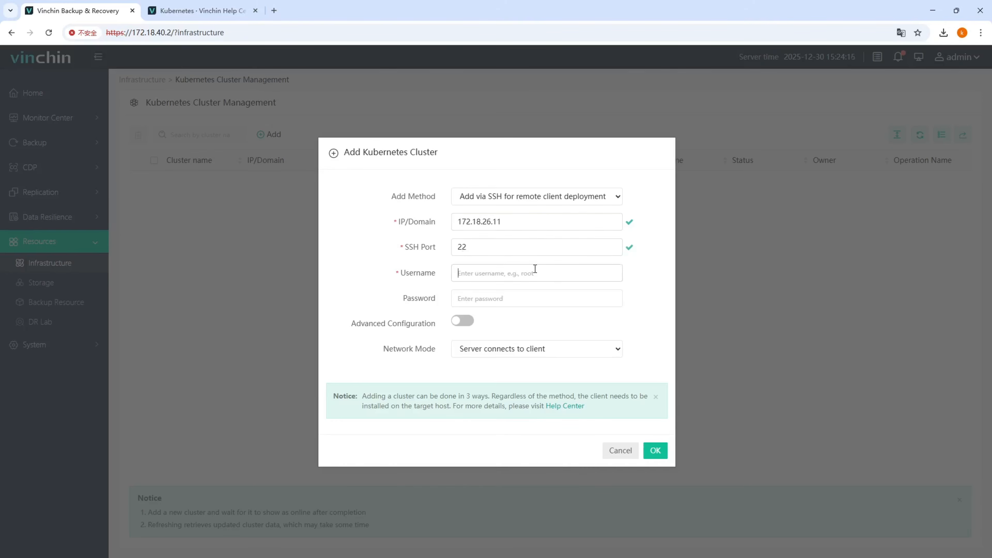
pyautogui.write('root')
# Step: Enter root as the SSH username and fill in the SSH account password for the cluster
pyautogui.press('BackSpace')
pyautogui.press('BackSpace')
pyautogui.press('BackSpace')
pyautogui.press('BackSpace')
pyautogui.write('ro••')
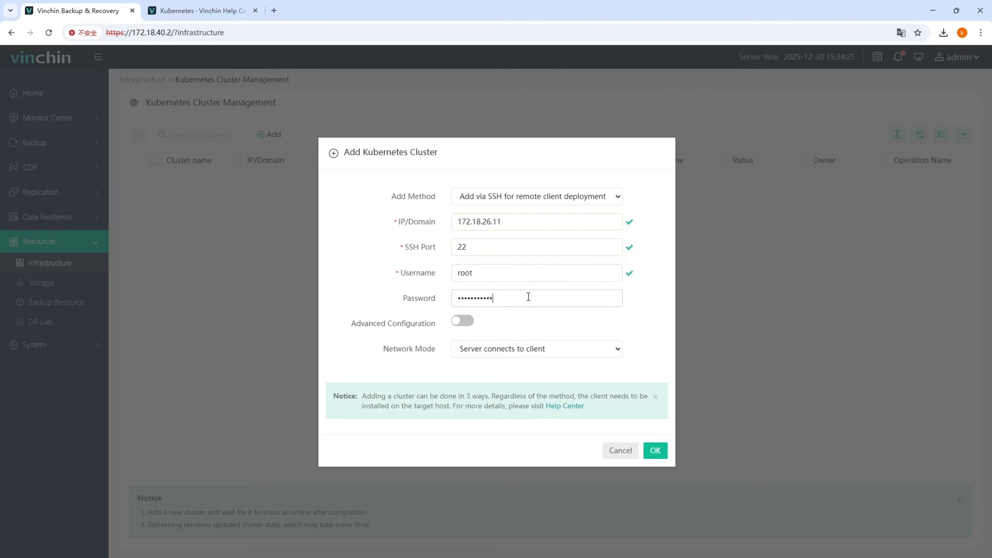
# Step: Add the cluster with network mode "Client connects to server", and expand its node list
pyautogui.click(532, 349)
pyautogui.click(524, 381)
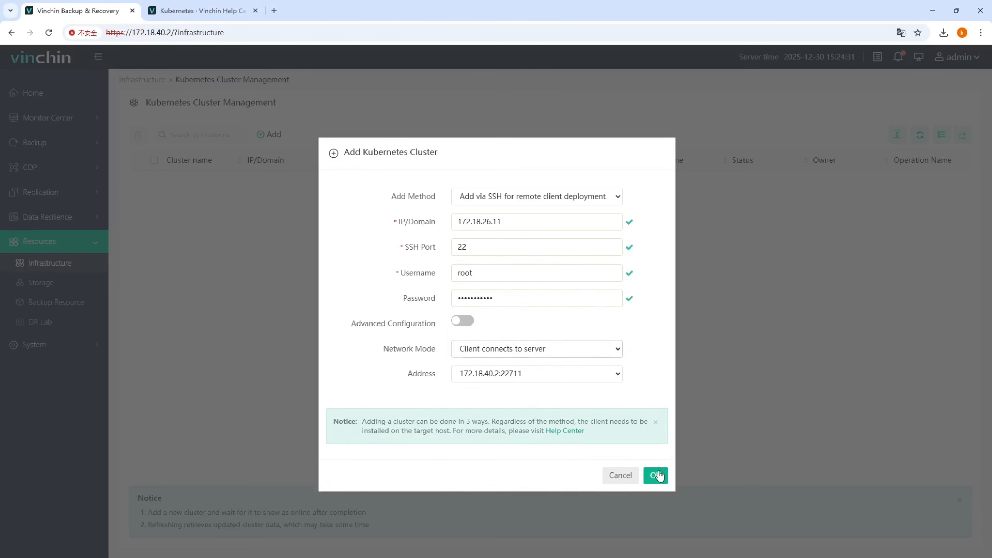
pyautogui.click(659, 475)
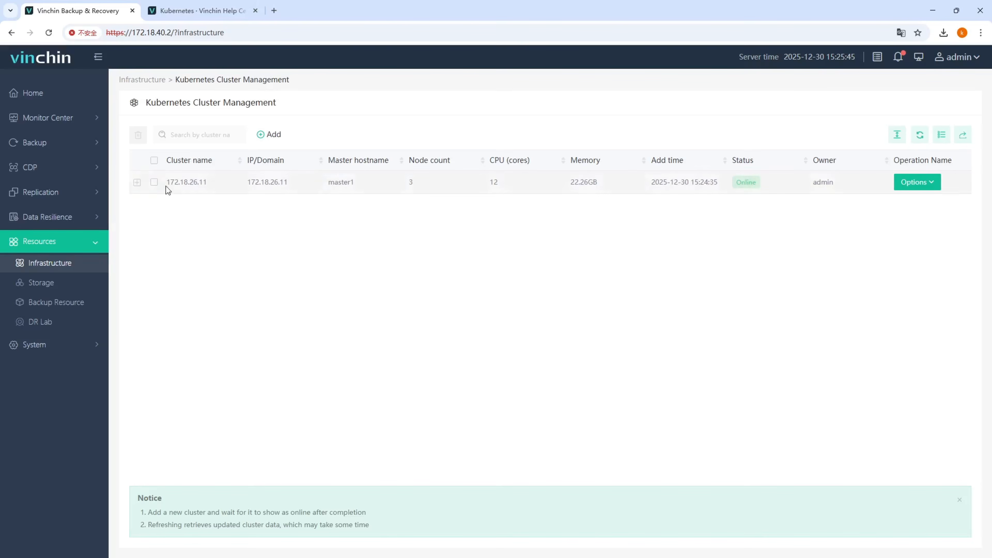
pyautogui.click(137, 183)
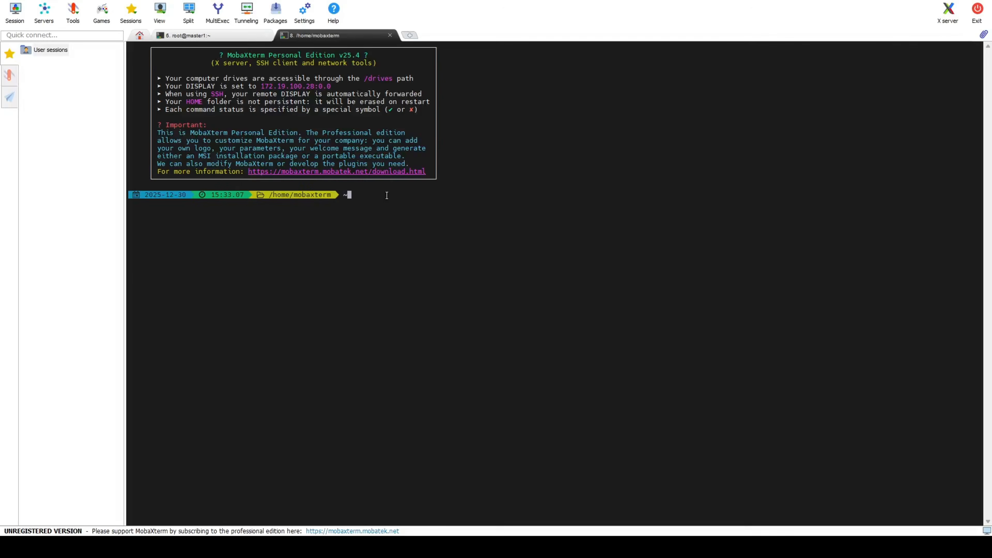
pyautogui.press('BackSpace')
pyautogui.write('ssh root@172.18.26.11')
pyautogui.press('Return')
# Step: List the pods in the vinchin namespace with kubectl and check the status of the client pods
pyautogui.write('ku')
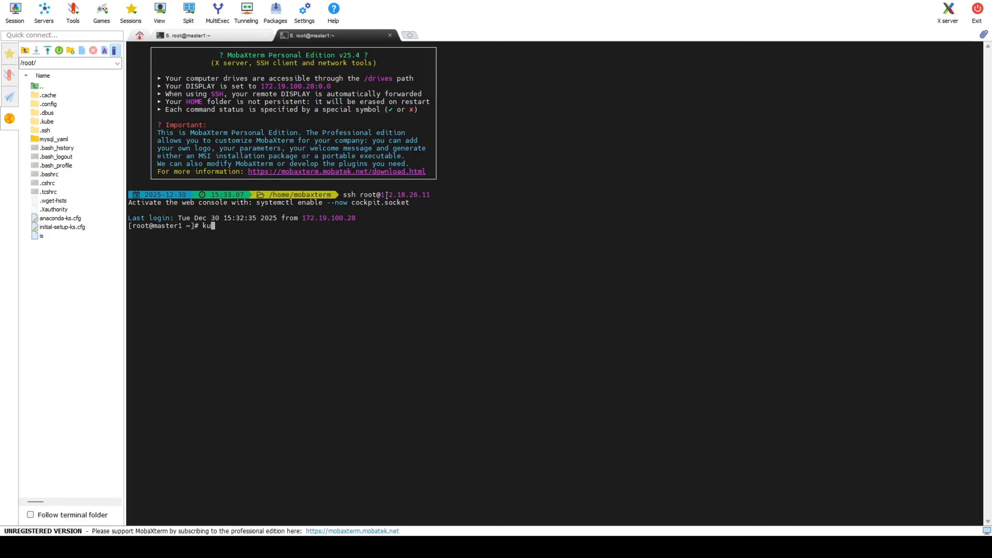
pyautogui.write('bectl get pods -n vinchin')
pyautogui.press('Return')
pyautogui.moveTo(238, 264); pyautogui.dragTo(128, 240)
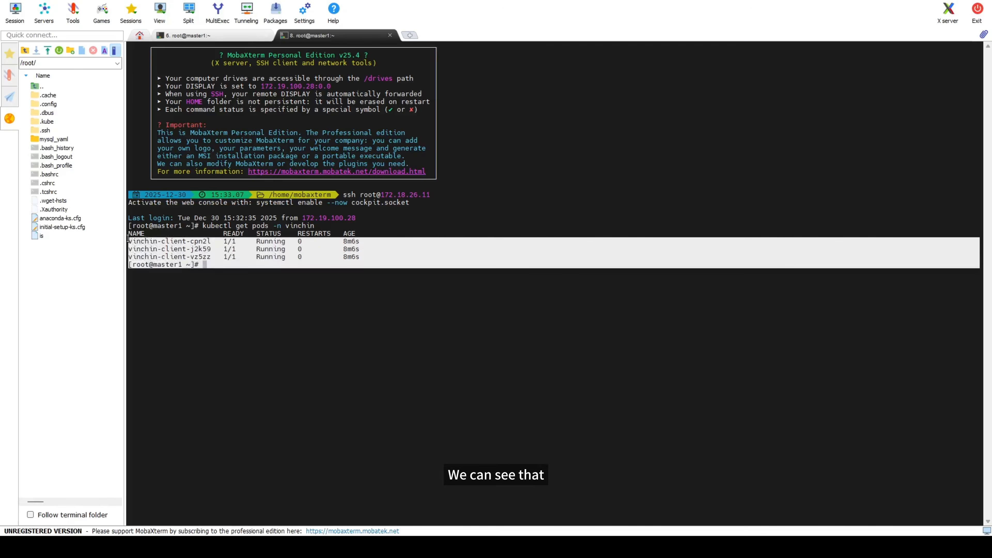
pyautogui.click(252, 272)
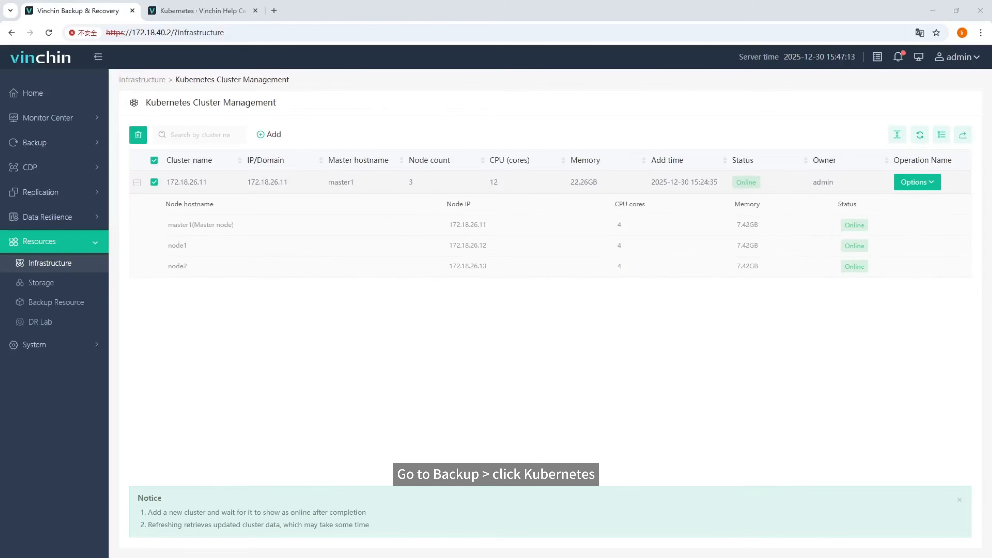
# Step: In the Vinchin web console, open a new Kubernetes cluster backup job and expand cluster 172.18.26.11 to list its namespaces
pyautogui.click(34, 142)
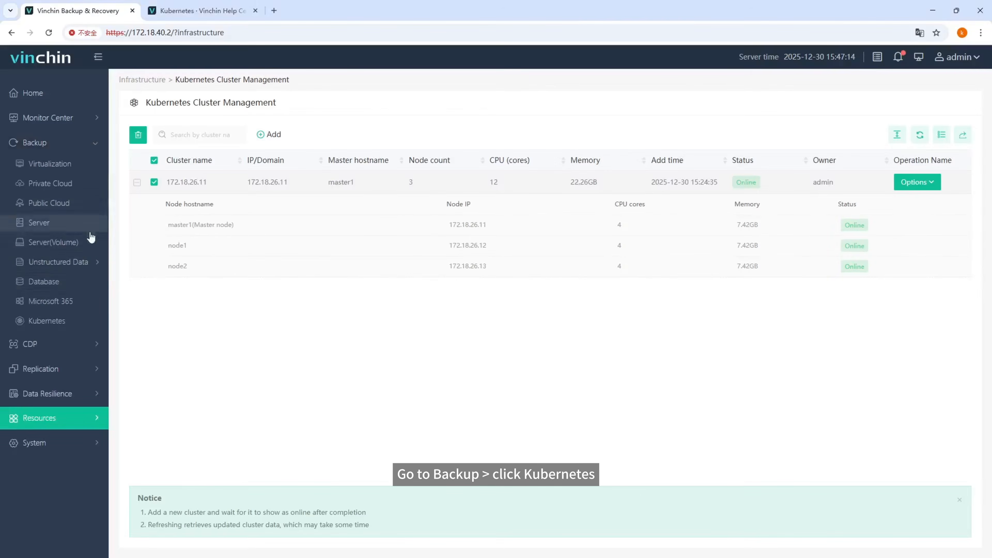
pyautogui.click(84, 322)
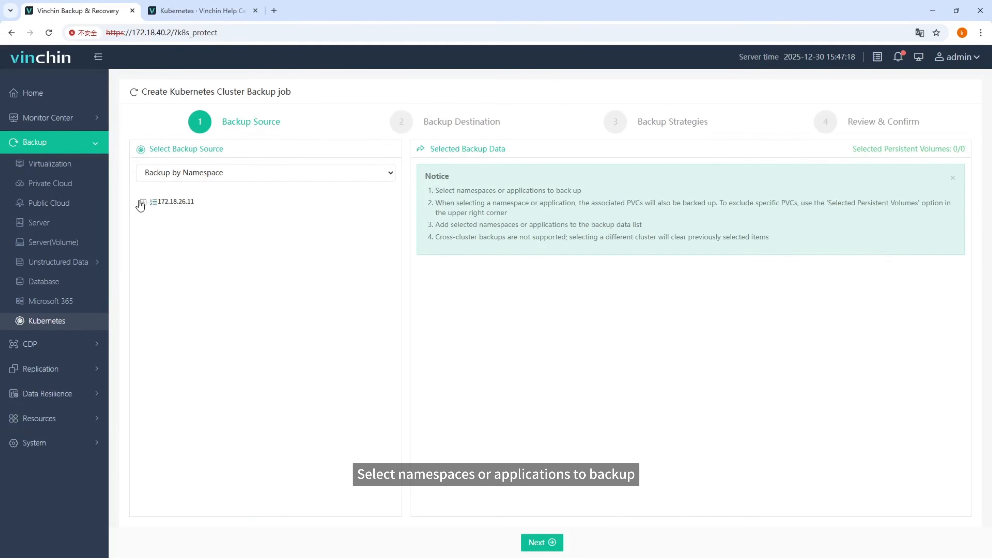
pyautogui.click(142, 202)
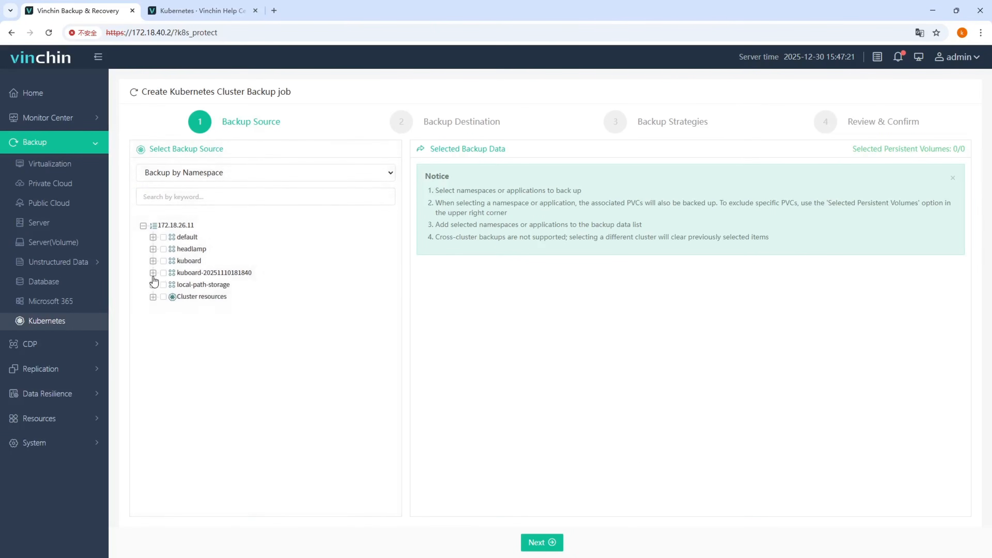
pyautogui.click(153, 273)
pyautogui.click(164, 274)
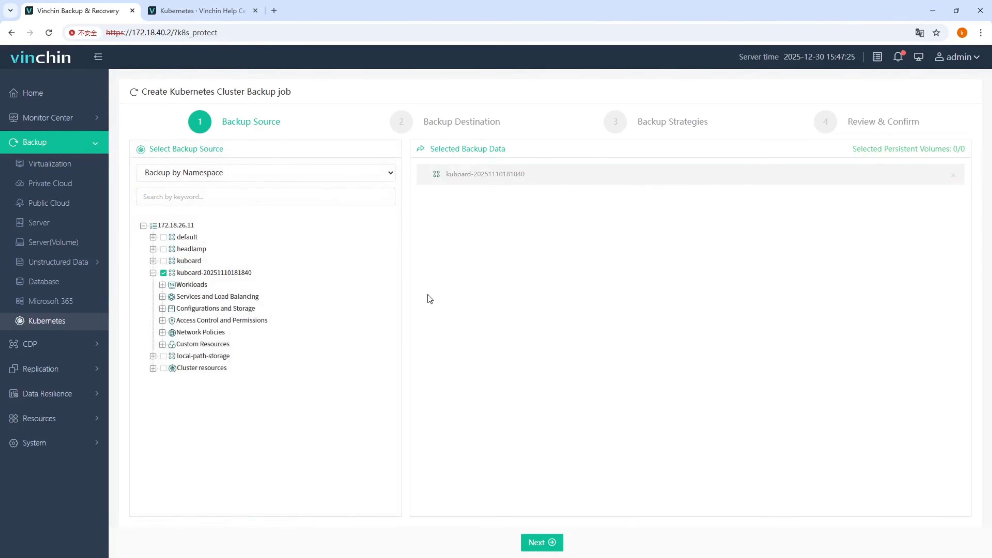
pyautogui.click(274, 206)
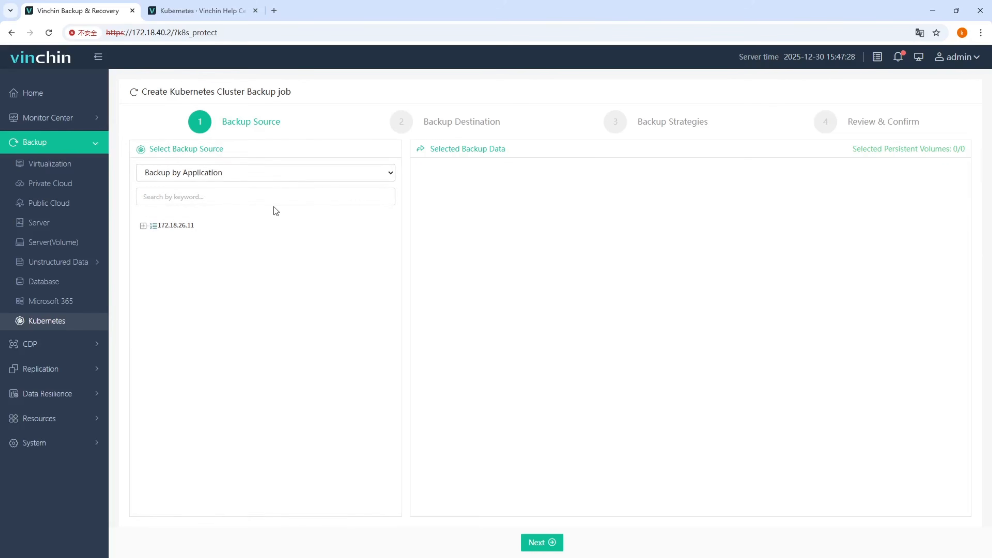
pyautogui.click(142, 226)
pyautogui.click(152, 272)
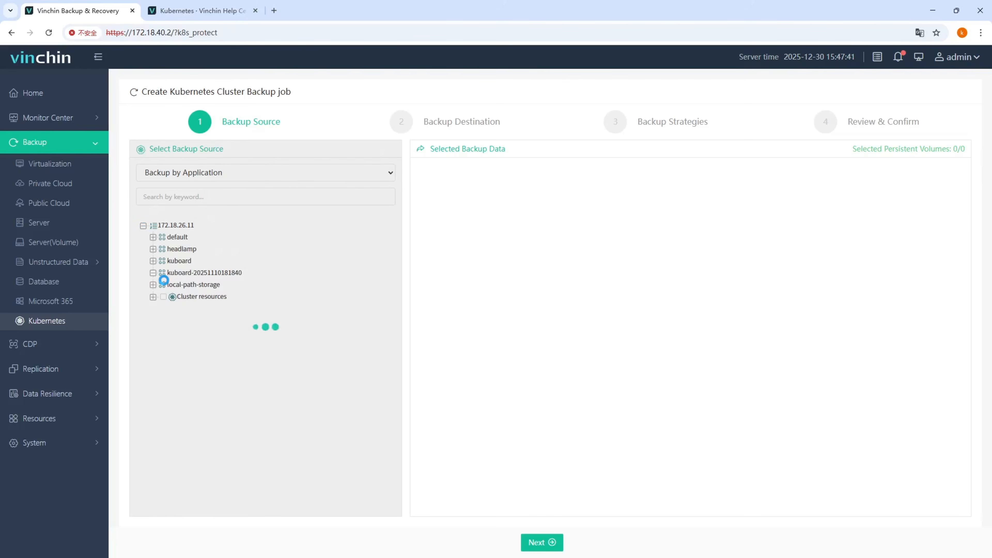
pyautogui.click(172, 285)
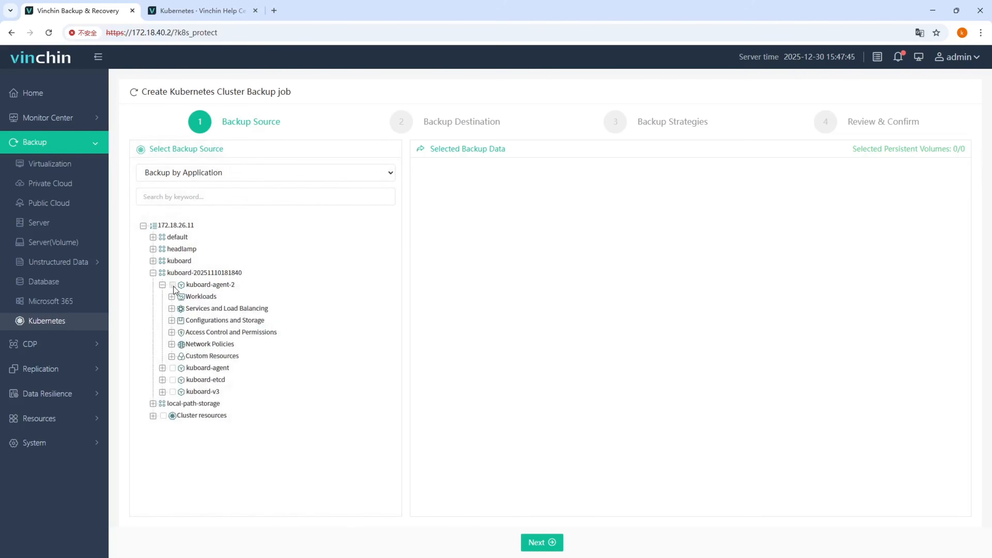
pyautogui.click(173, 367)
pyautogui.click(173, 380)
pyautogui.click(173, 391)
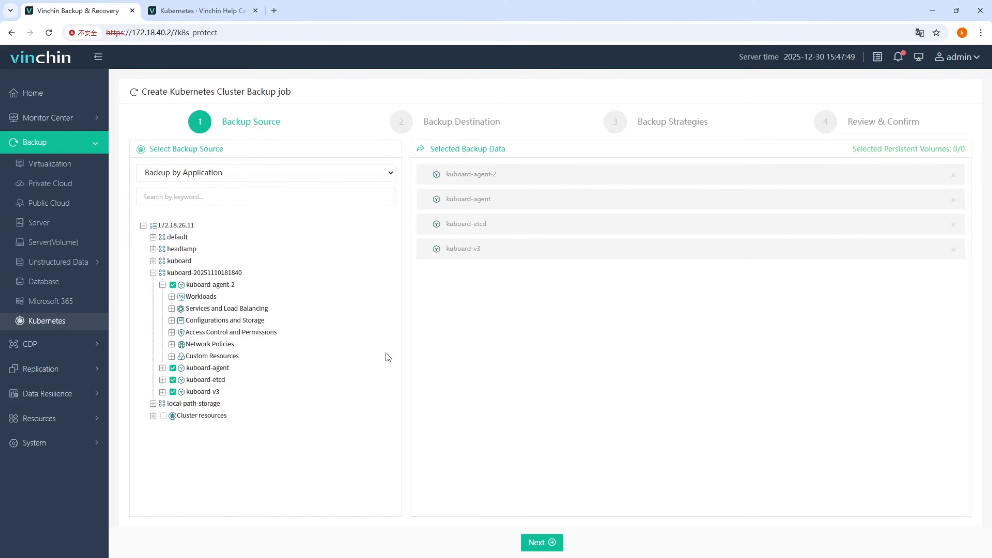
# Step: Check the selected persistent volumes and proceed to the backup strategies with Local Disk1 as target storage
pyautogui.click(928, 155)
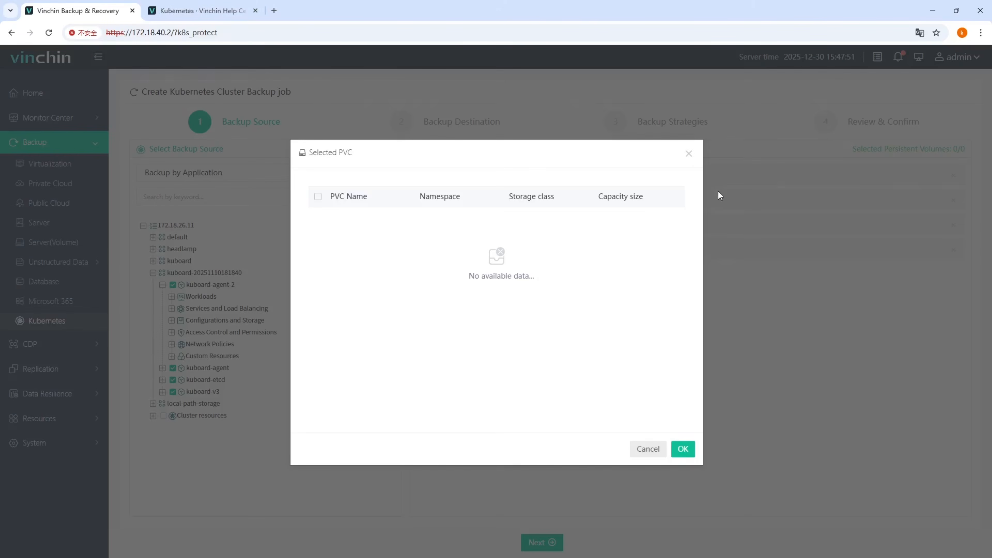
pyautogui.click(689, 154)
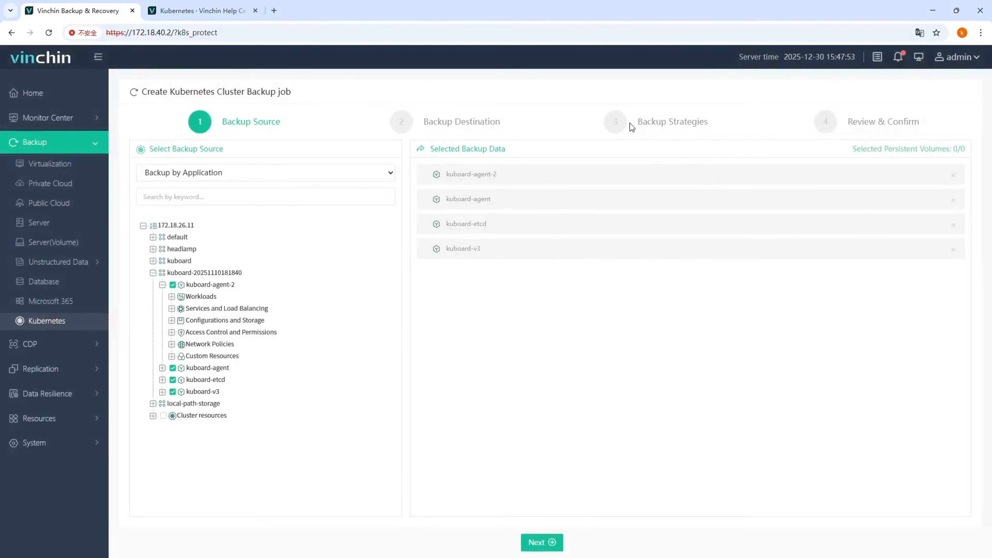
pyautogui.click(551, 543)
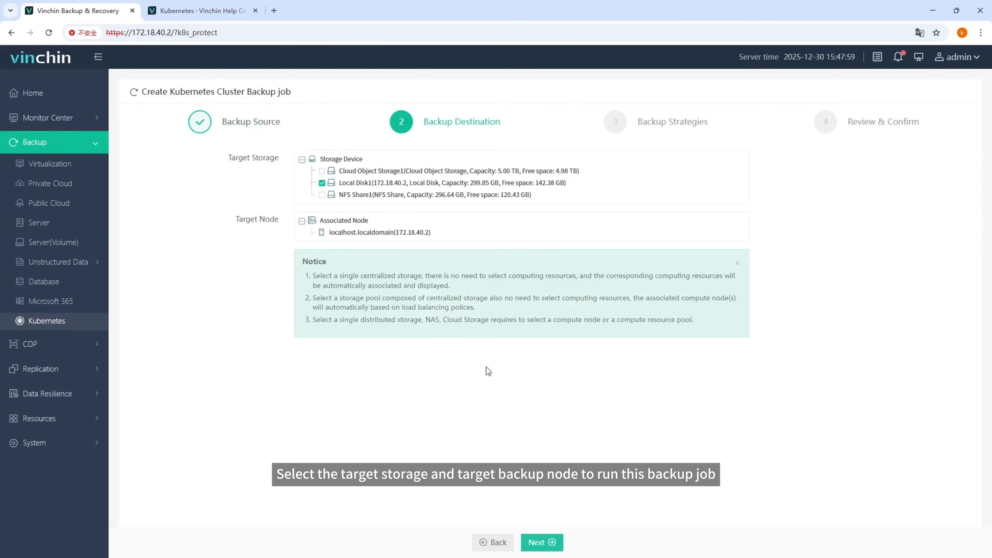
pyautogui.click(553, 543)
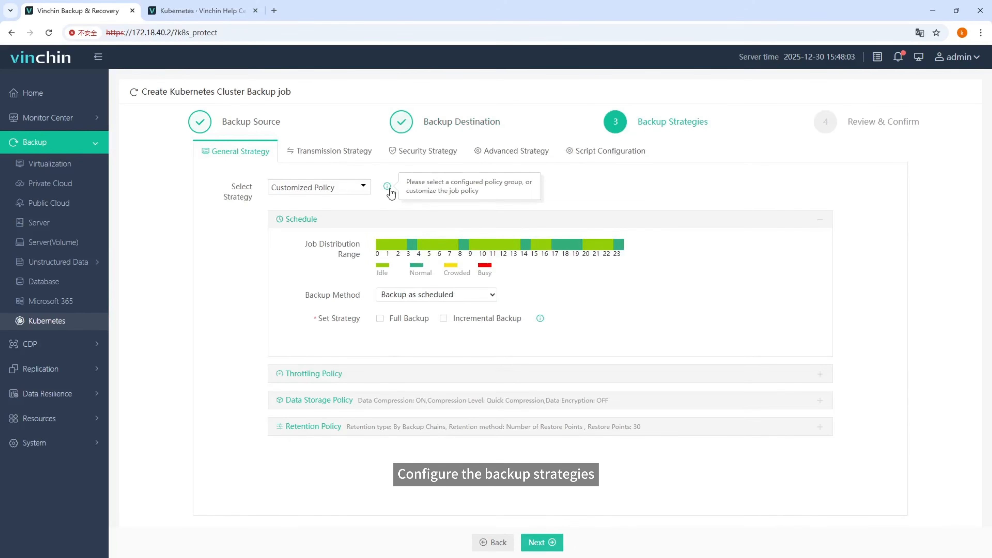
# Step: Under Customized Policy, schedule full backups every Friday at 21:31:00 with repeat enabled and daily incremental backups at 21:31:00
pyautogui.click(363, 187)
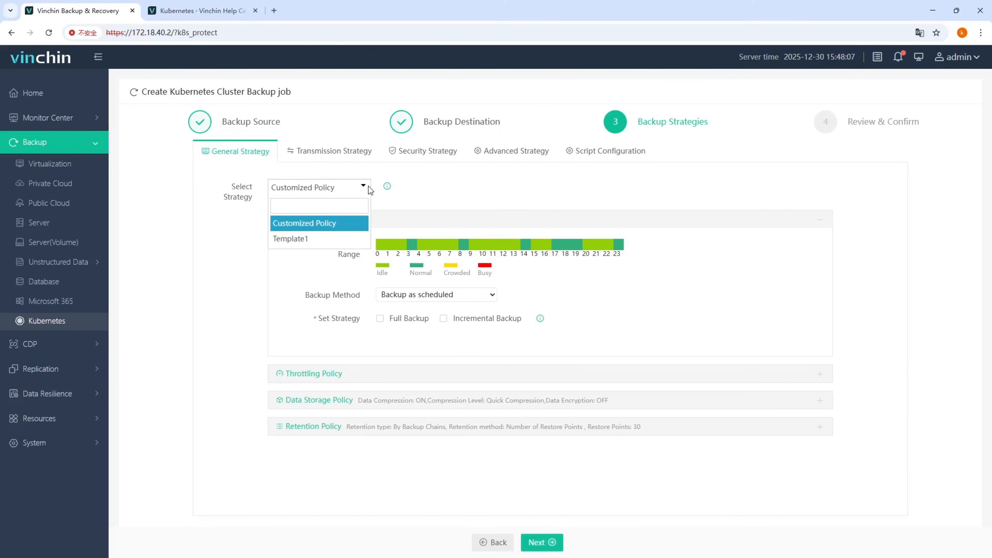
pyautogui.click(364, 187)
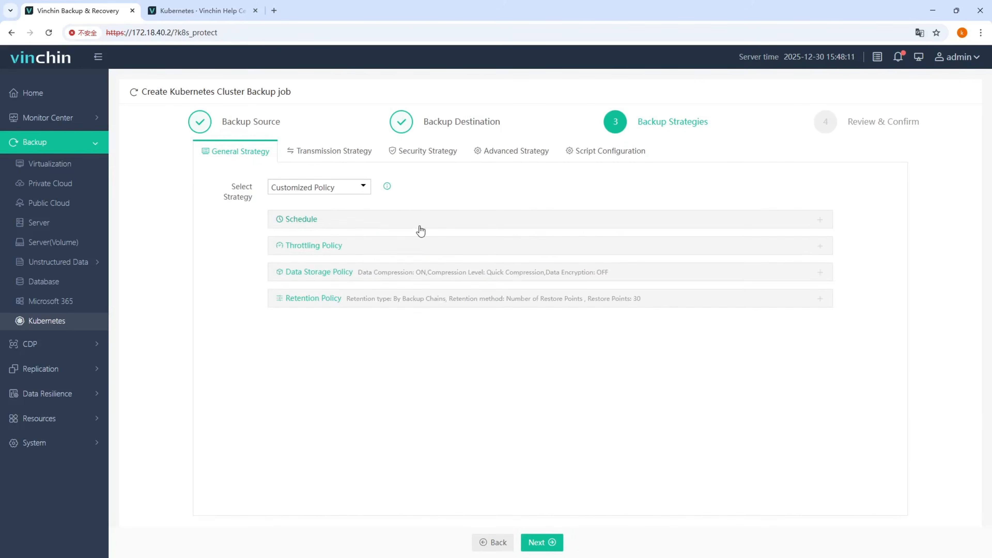
pyautogui.click(328, 221)
pyautogui.click(480, 323)
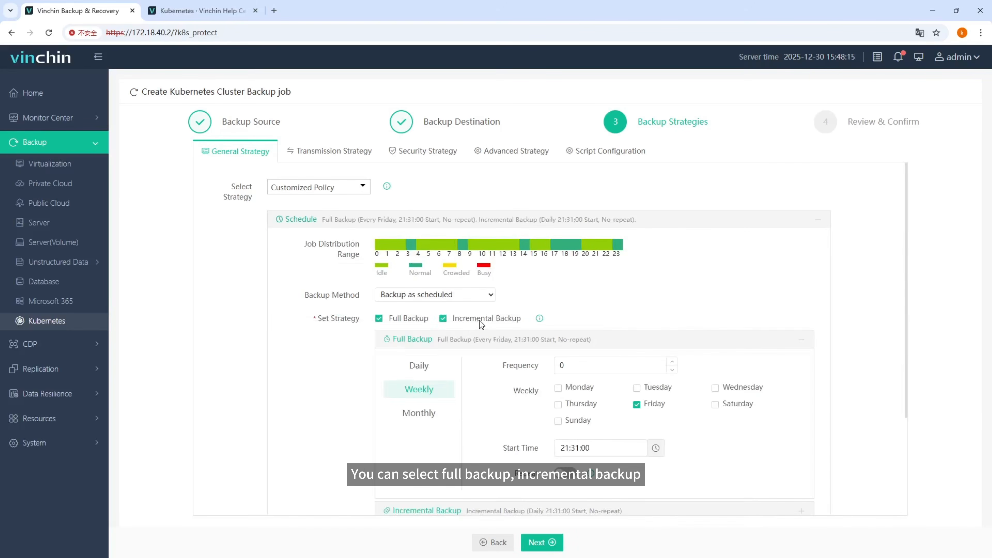
pyautogui.scroll(-3, 481, 323)
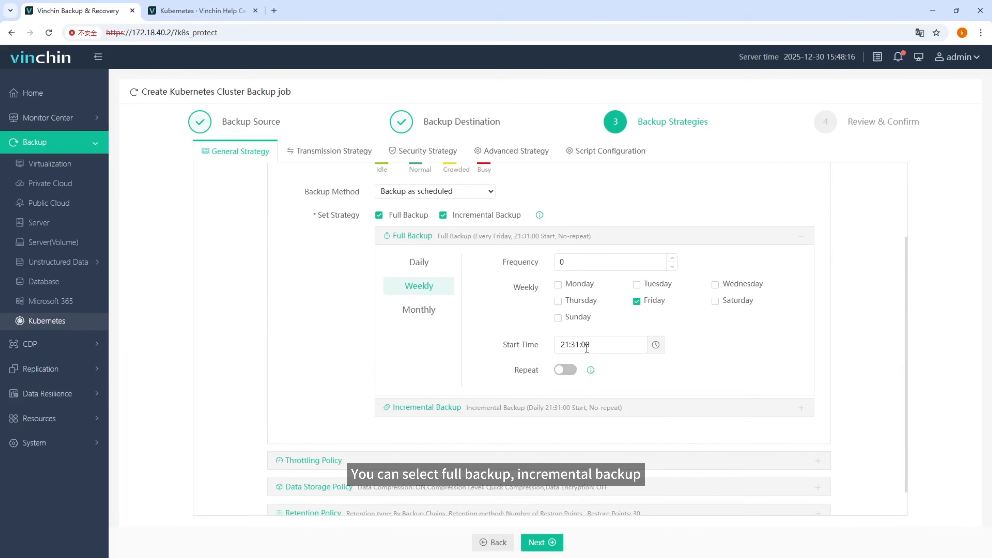
pyautogui.click(572, 370)
pyautogui.scroll(-2, 573, 371)
pyautogui.click(573, 372)
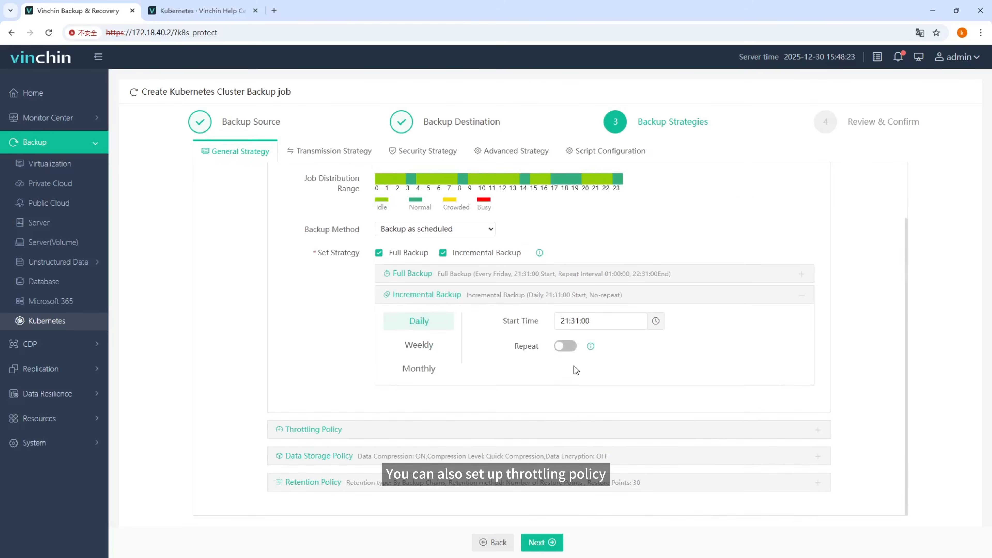
# Step: Review the throttling, data storage and retention policy settings of the general strategy
pyautogui.click(475, 430)
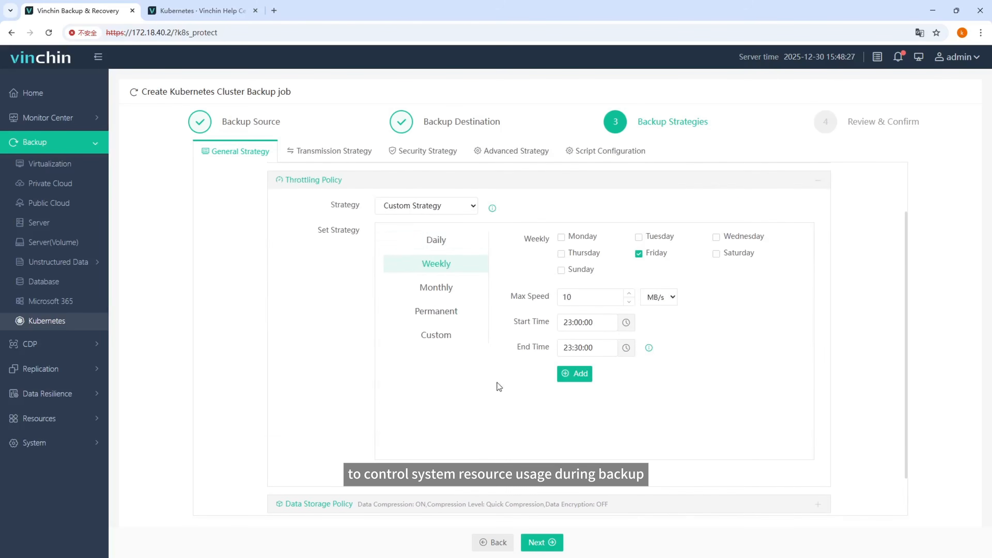
pyautogui.moveTo(649, 351)
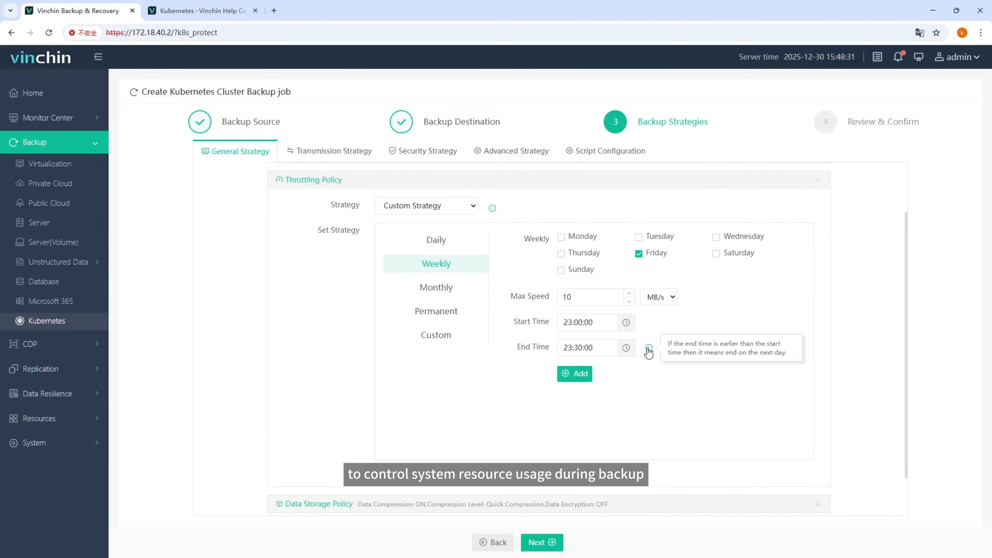
pyautogui.scroll(-2, 648, 352)
pyautogui.click(496, 453)
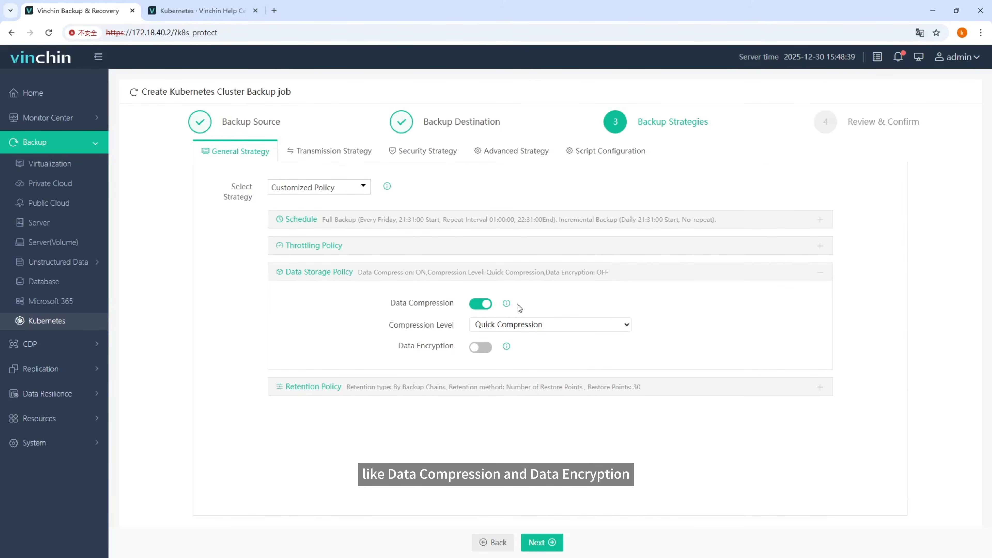
pyautogui.moveTo(508, 347)
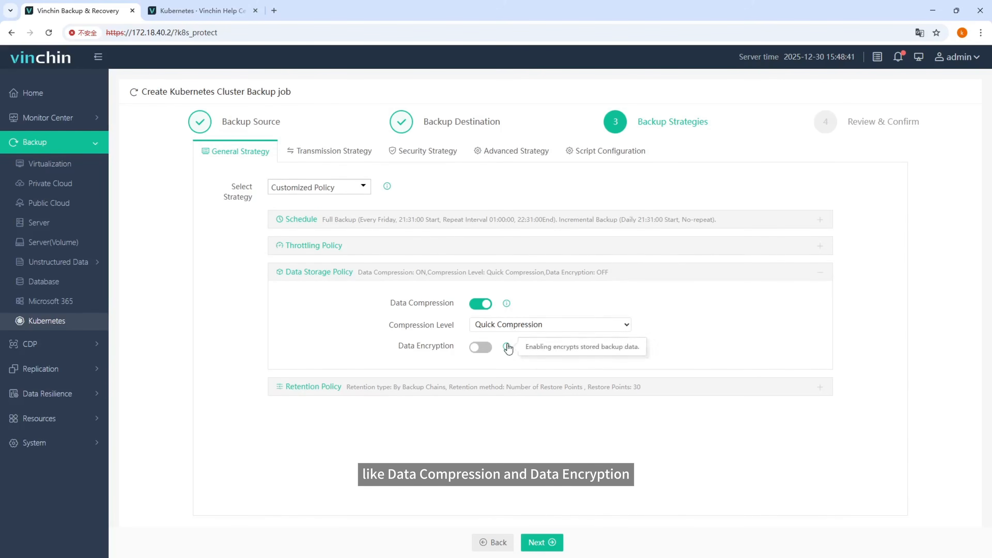
pyautogui.click(492, 386)
pyautogui.moveTo(644, 346)
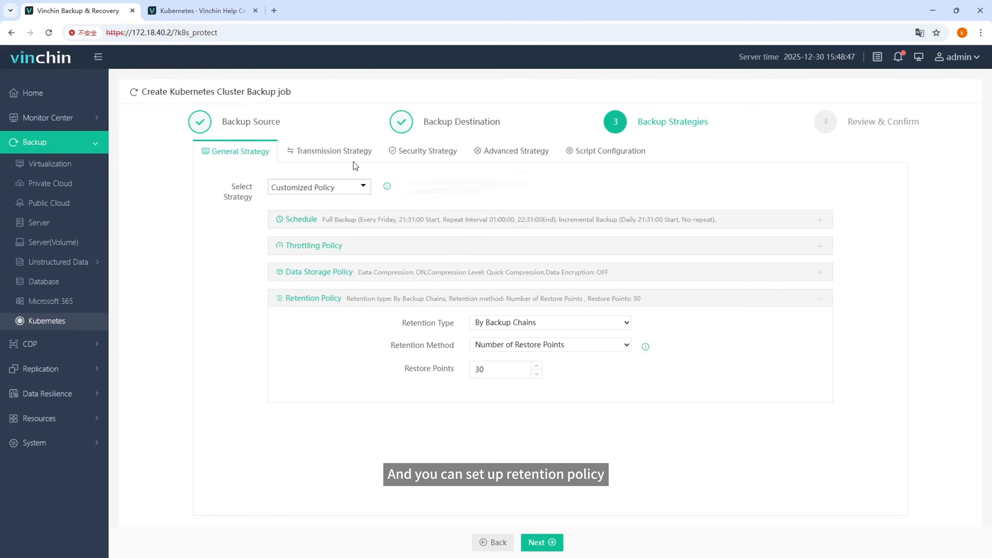
# Step: Enable encrypted transmission with RSA and set the transmission network to Custom Selection using 172.18.40.2:22711
pyautogui.click(344, 154)
pyautogui.moveTo(394, 189)
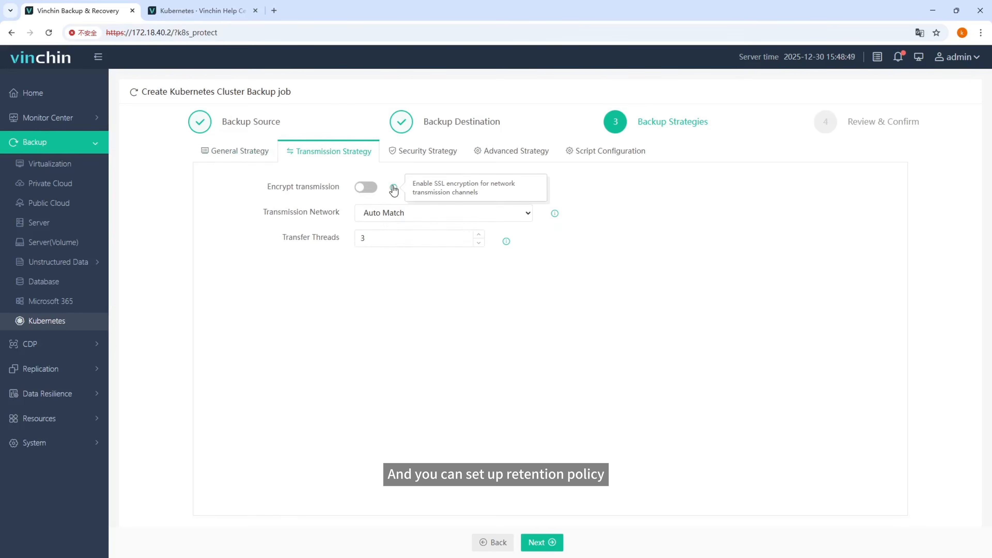
pyautogui.click(373, 187)
pyautogui.moveTo(553, 241)
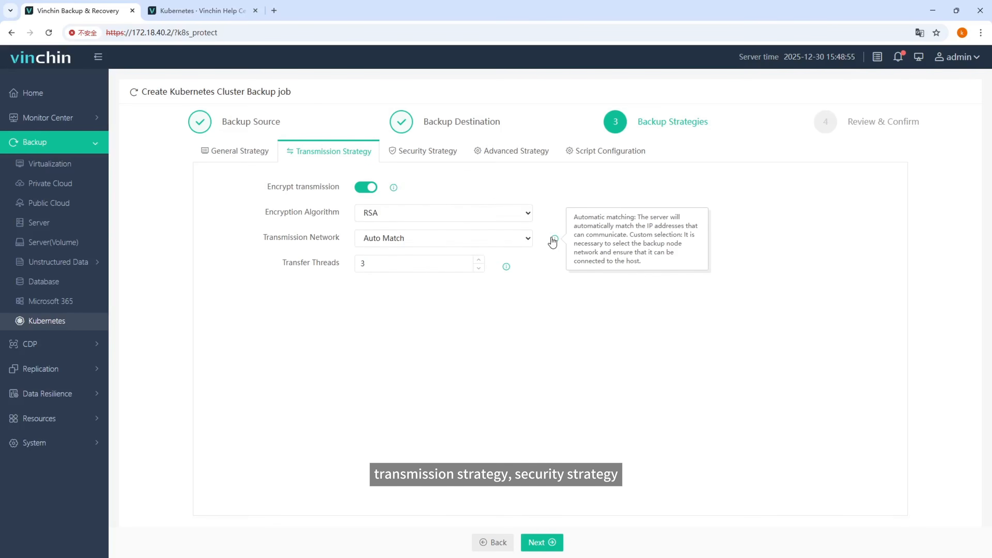
pyautogui.click(505, 245)
pyautogui.click(499, 263)
pyautogui.moveTo(505, 307)
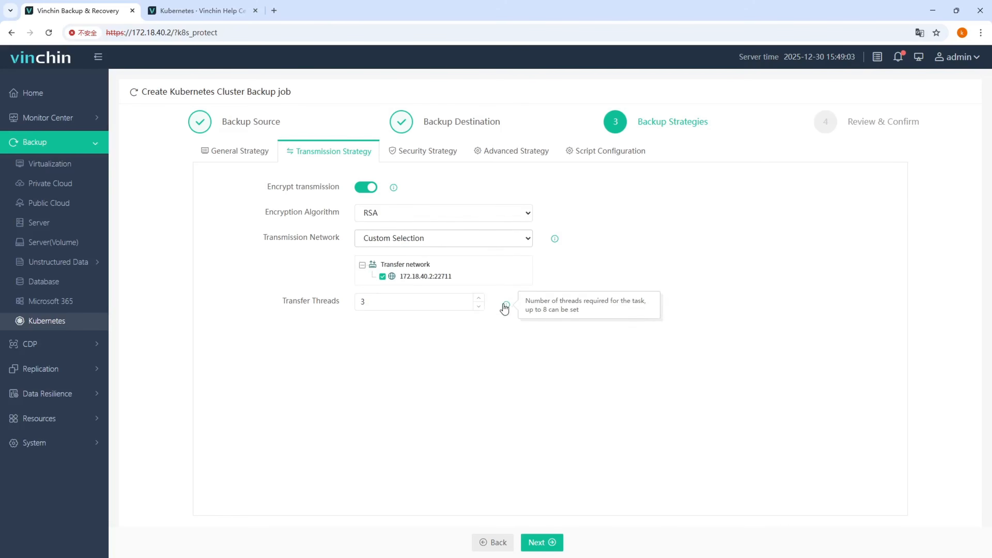
# Step: Examine the security strategy's WORM protection, integrity check and verification strategy options
pyautogui.click(447, 157)
pyautogui.moveTo(425, 190)
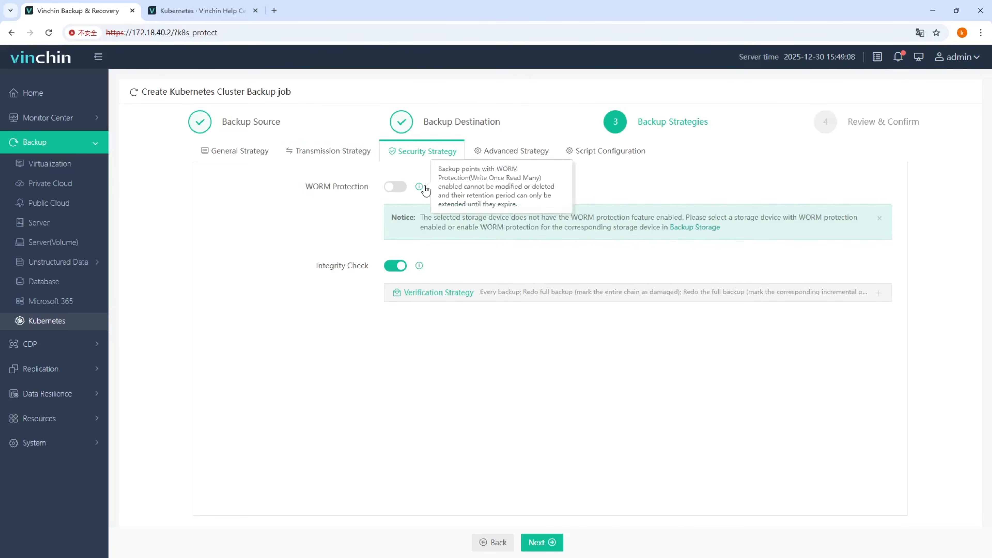
pyautogui.moveTo(421, 267)
pyautogui.click(432, 292)
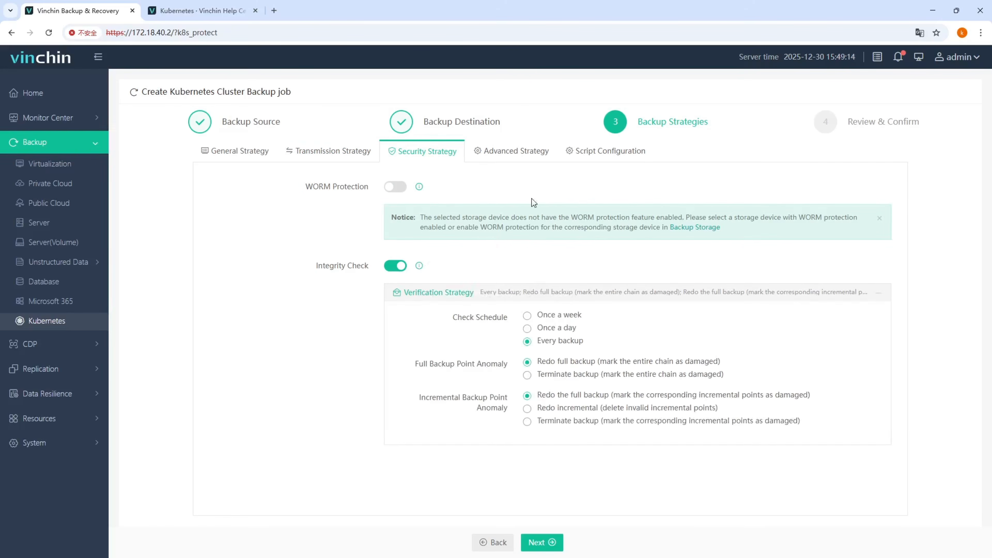
# Step: Examine the advanced strategy's storage, snapshot, retry and overload protection settings
pyautogui.click(528, 153)
pyautogui.moveTo(668, 221)
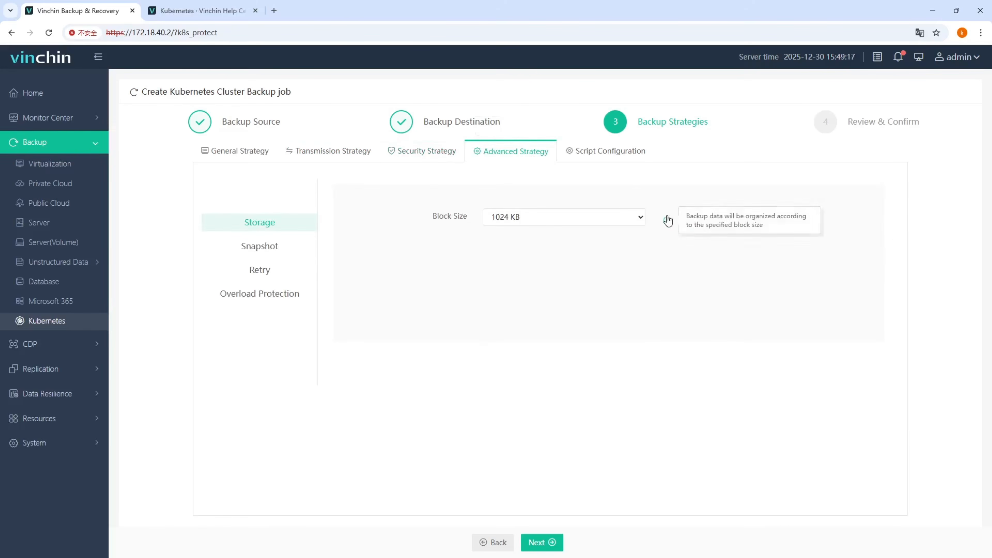
pyautogui.click(301, 248)
pyautogui.moveTo(671, 253)
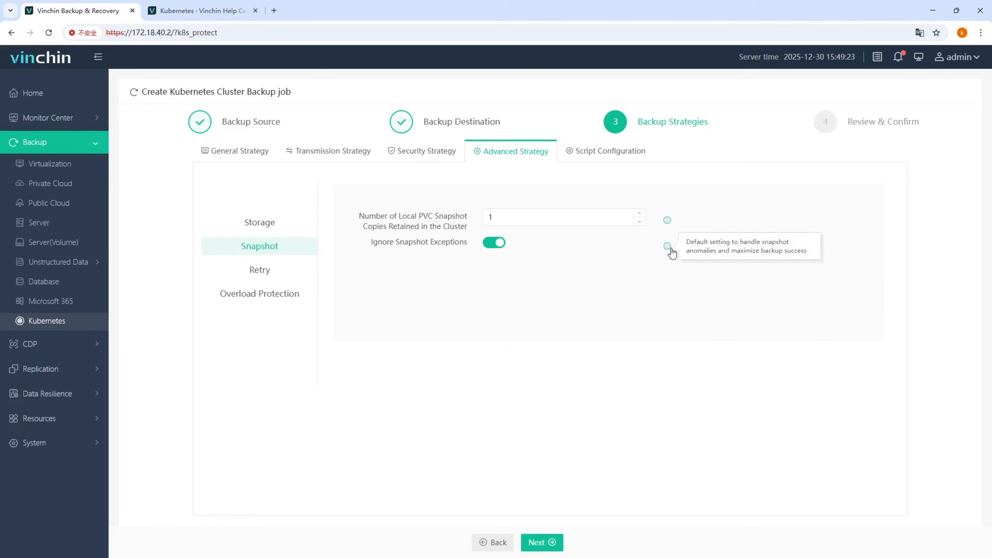
pyautogui.click(305, 277)
pyautogui.click(278, 299)
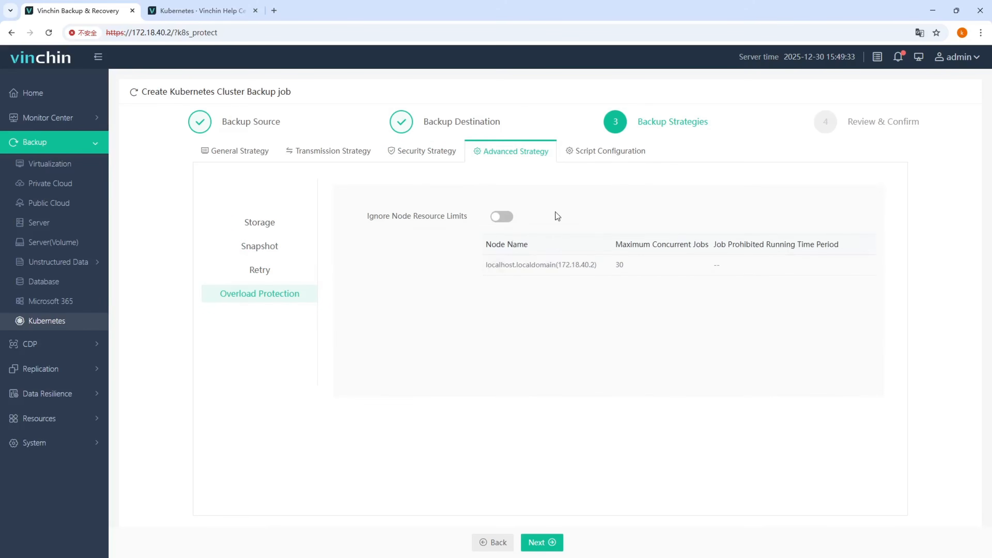
# Step: Try out the SH Script hook options, including those for After Failed Backup, and set Hook Script back to Close
pyautogui.click(605, 151)
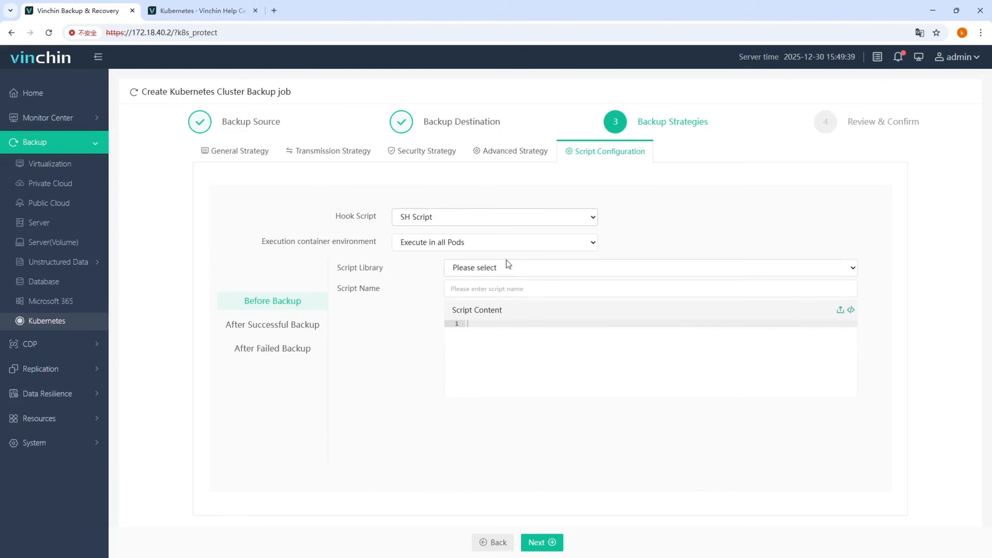
pyautogui.click(299, 347)
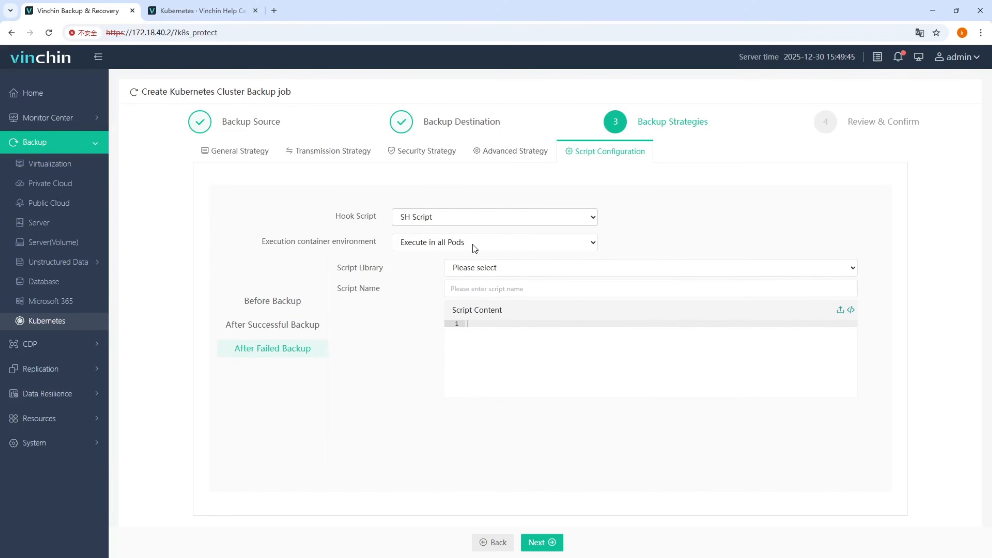
pyautogui.click(467, 233)
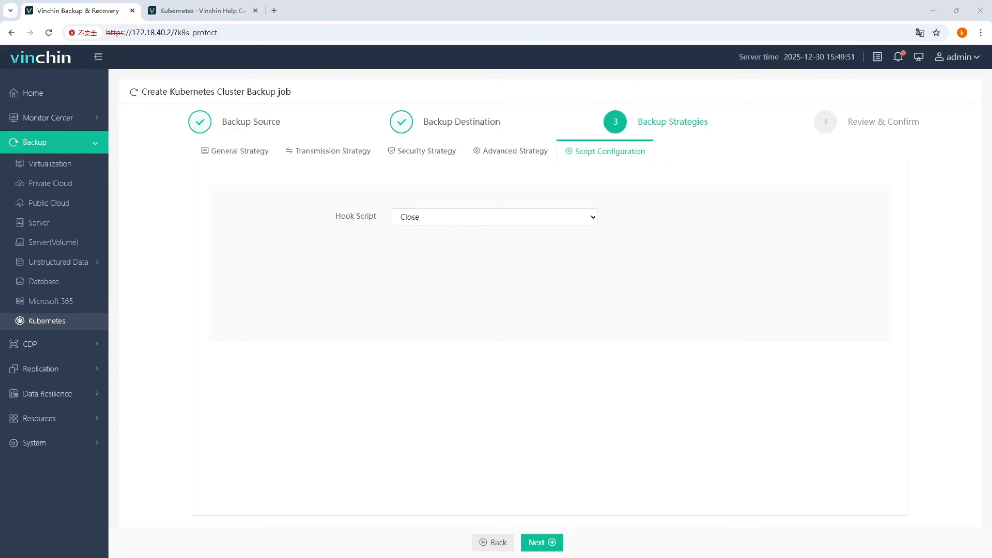
pyautogui.click(768, 460)
# Step: Review the summary of Kubernetes Backup Job2 and submit the job
pyautogui.click(551, 543)
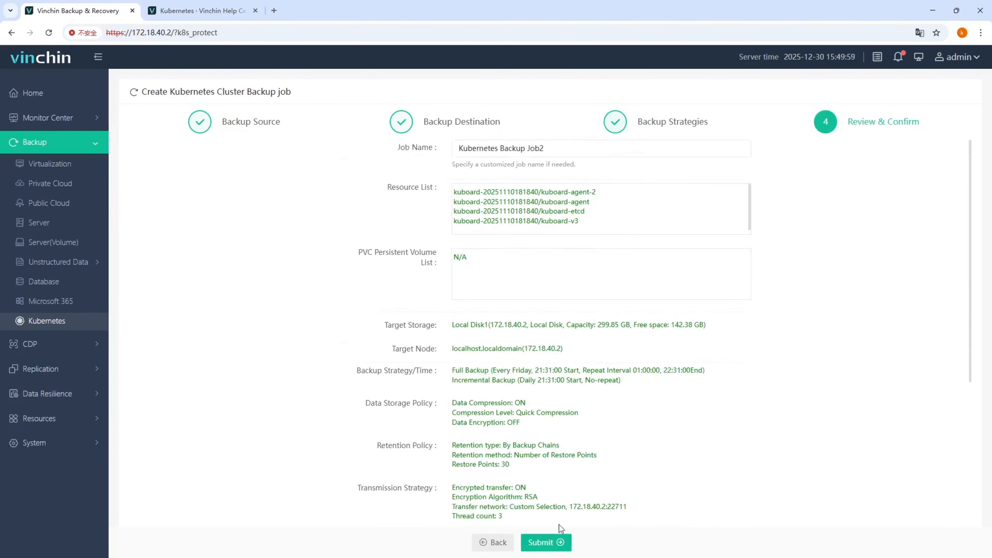
pyautogui.scroll(-6, 564, 332)
pyautogui.scroll(6, 559, 166)
pyautogui.scroll(-6, 545, 458)
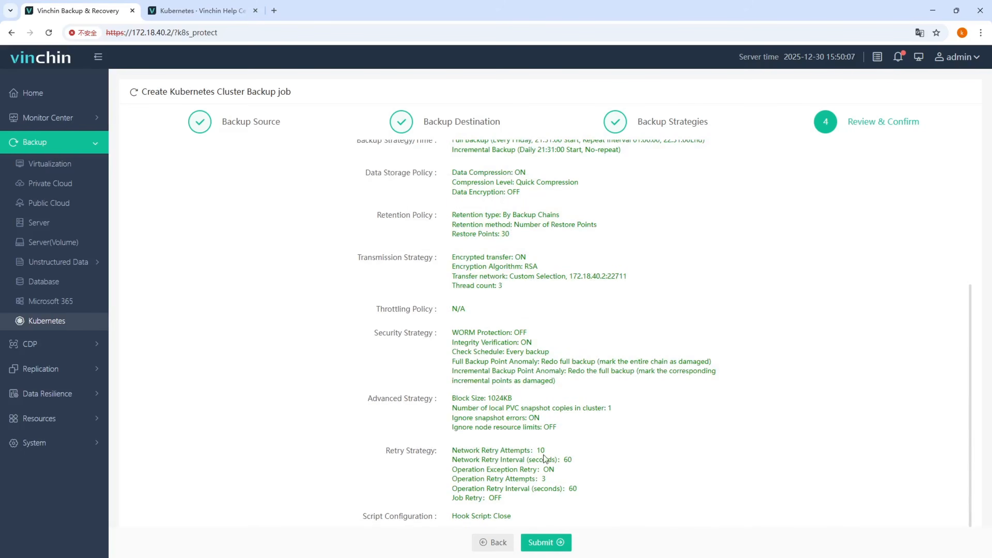
pyautogui.click(546, 542)
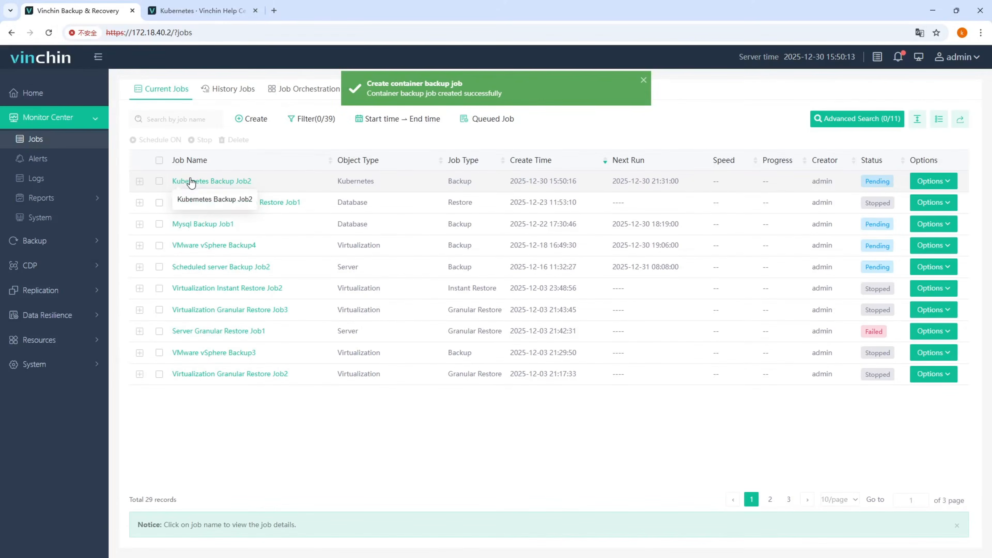
# Step: Open the job details of Kubernetes Backup Job2 and start a full backup
pyautogui.click(190, 181)
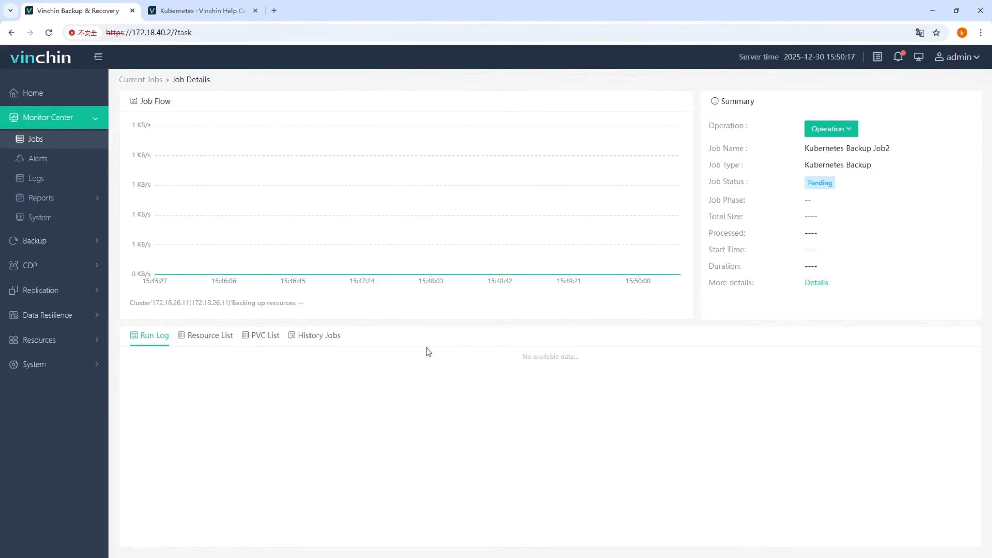
pyautogui.click(832, 127)
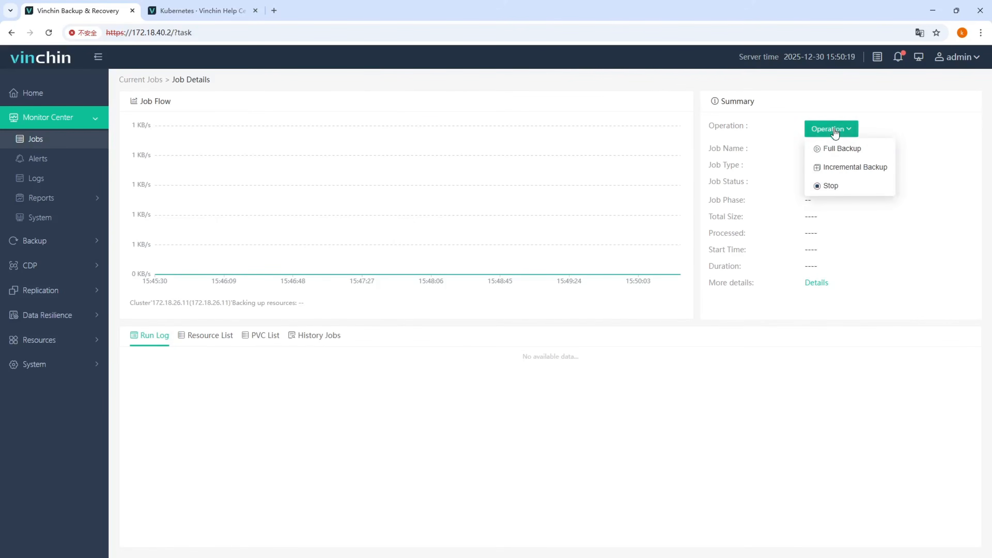
pyautogui.click(839, 149)
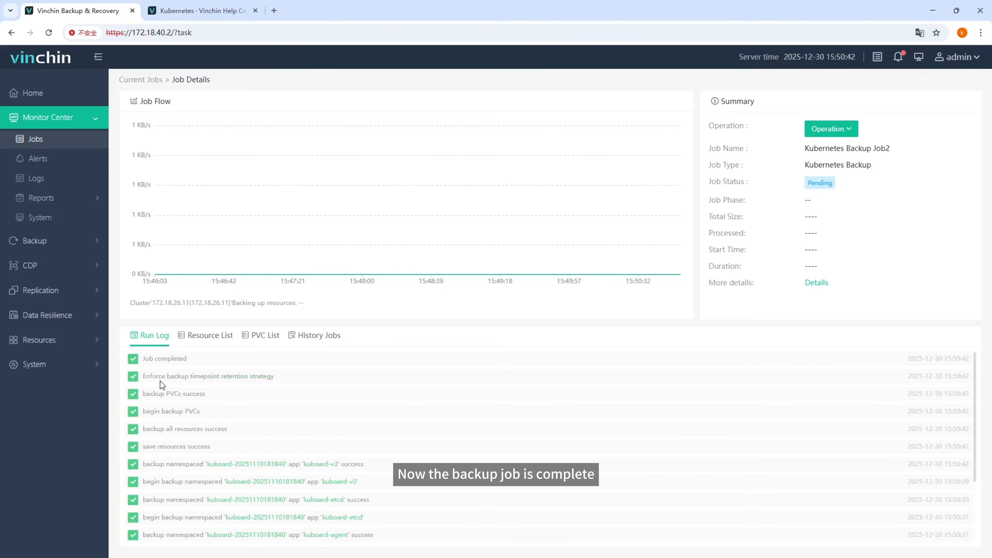
# Step: Review the backup job's resource list, PVC list, history jobs and run log
pyautogui.click(204, 337)
pyautogui.click(255, 338)
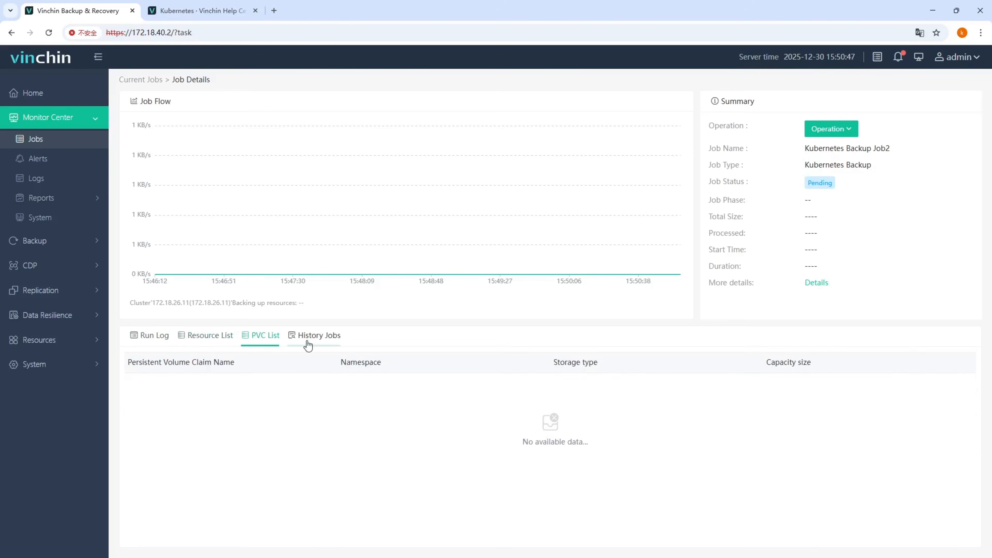
pyautogui.click(309, 344)
pyautogui.click(148, 336)
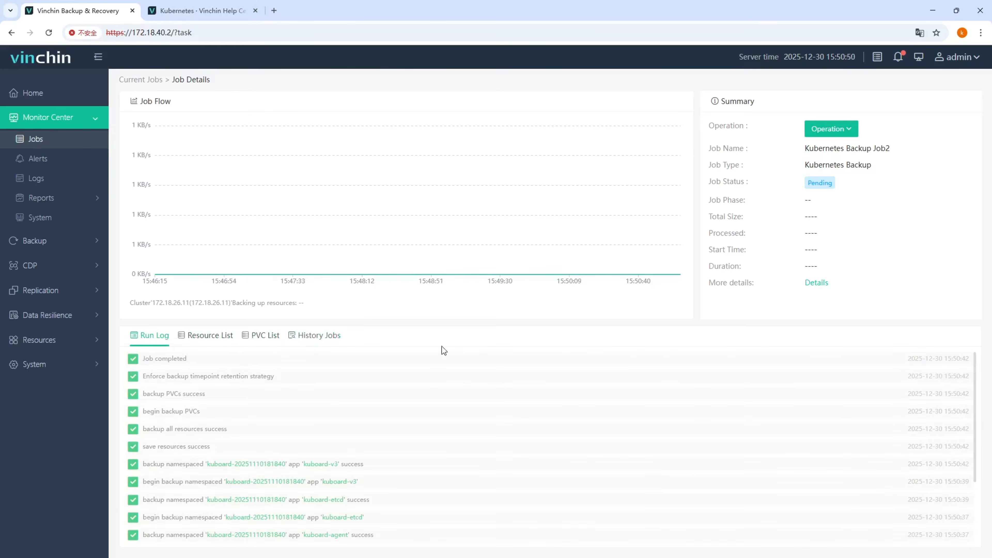
# Step: Examine the job's general, transmission and advanced strategy settings in its additional details and close them
pyautogui.click(817, 282)
pyautogui.scroll(-1, 829, 308)
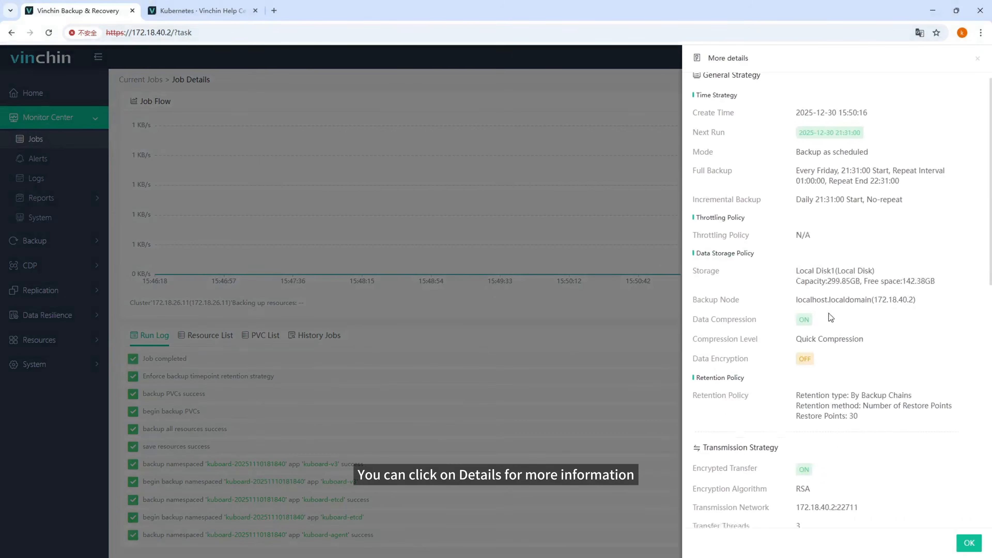
pyautogui.scroll(-15, 831, 317)
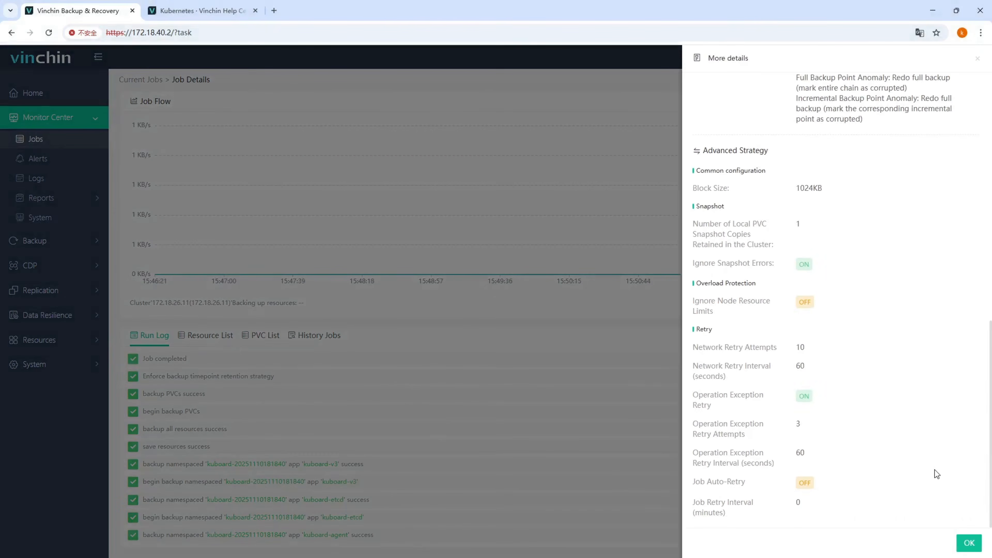
pyautogui.scroll(15, 933, 467)
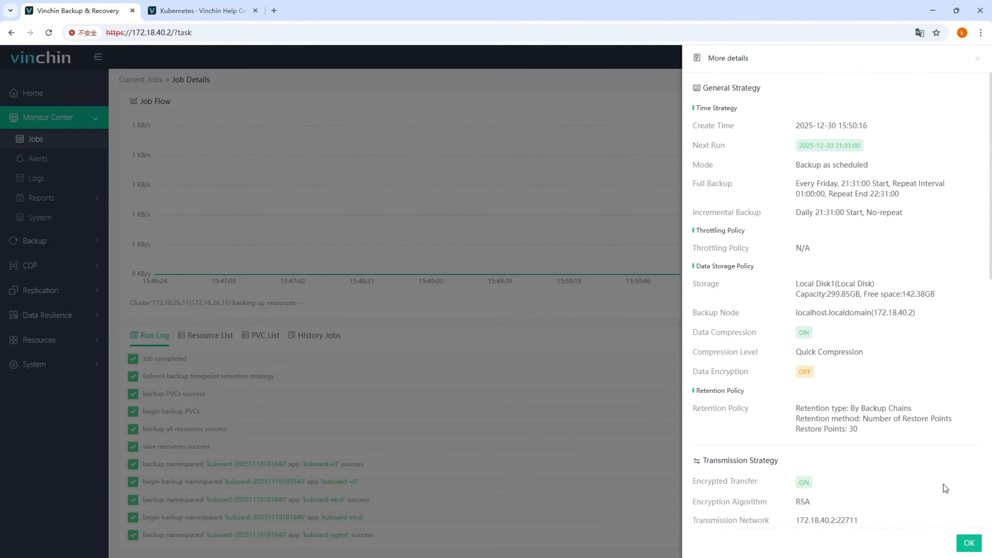
pyautogui.click(969, 543)
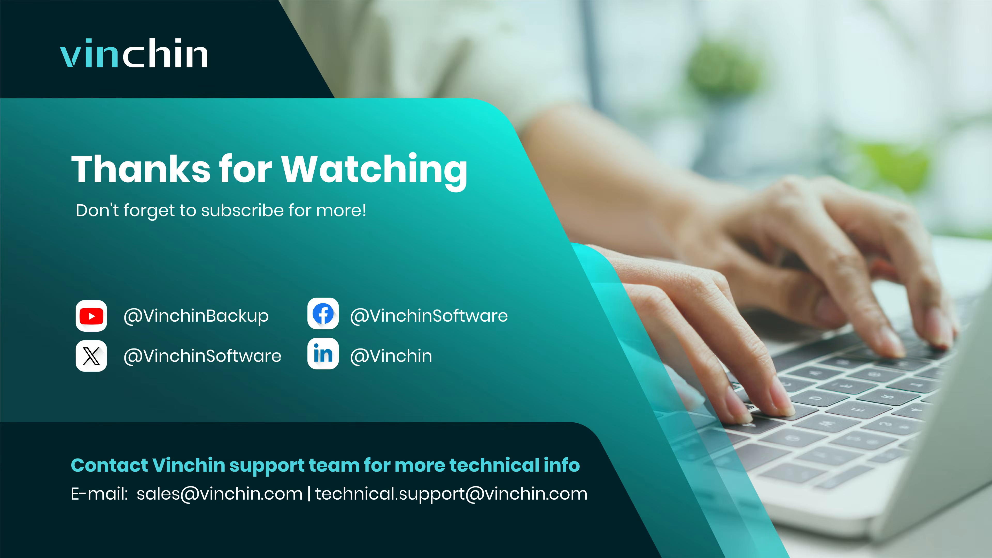